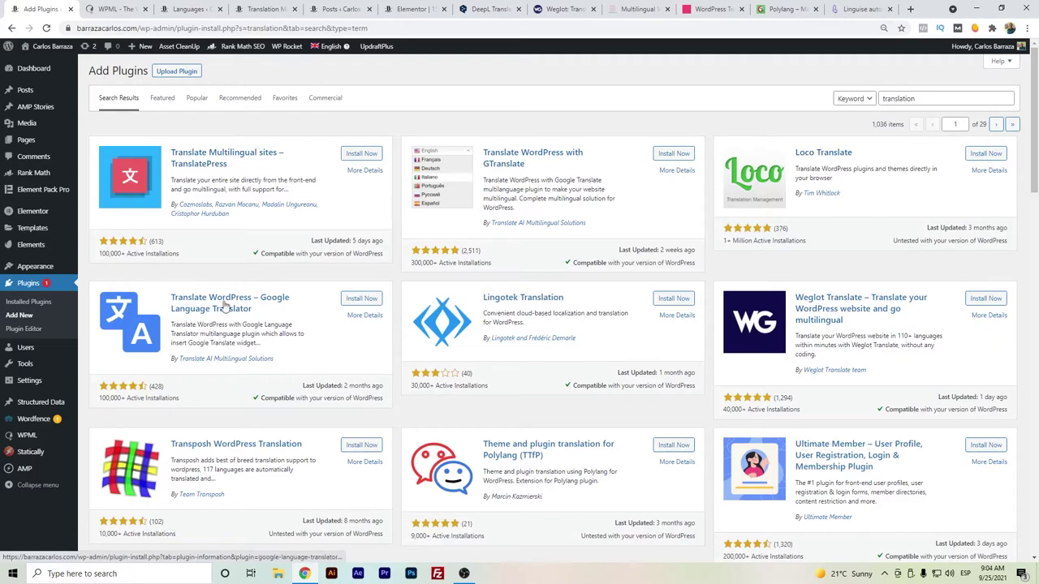
Look through the plugin search results for "translation" to compare the available WordPress translation plugins.
{"action": "scroll", "coordinate": [332, 301], "scroll_direction": "down", "scroll_amount": 5}
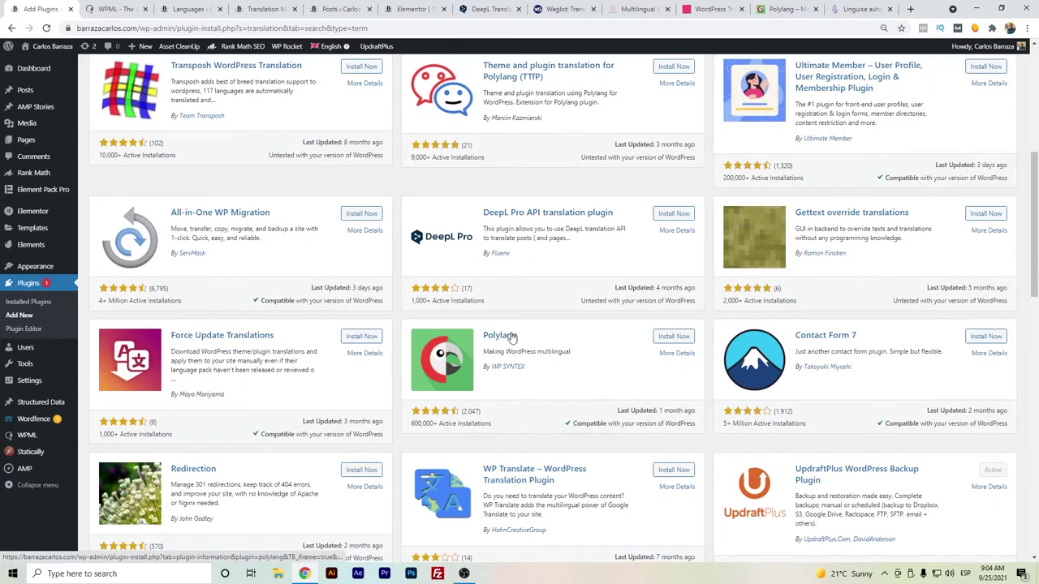
{"action": "scroll", "coordinate": [513, 333], "scroll_direction": "down", "scroll_amount": 1}
{"action": "scroll", "coordinate": [513, 332], "scroll_direction": "down", "scroll_amount": 3}
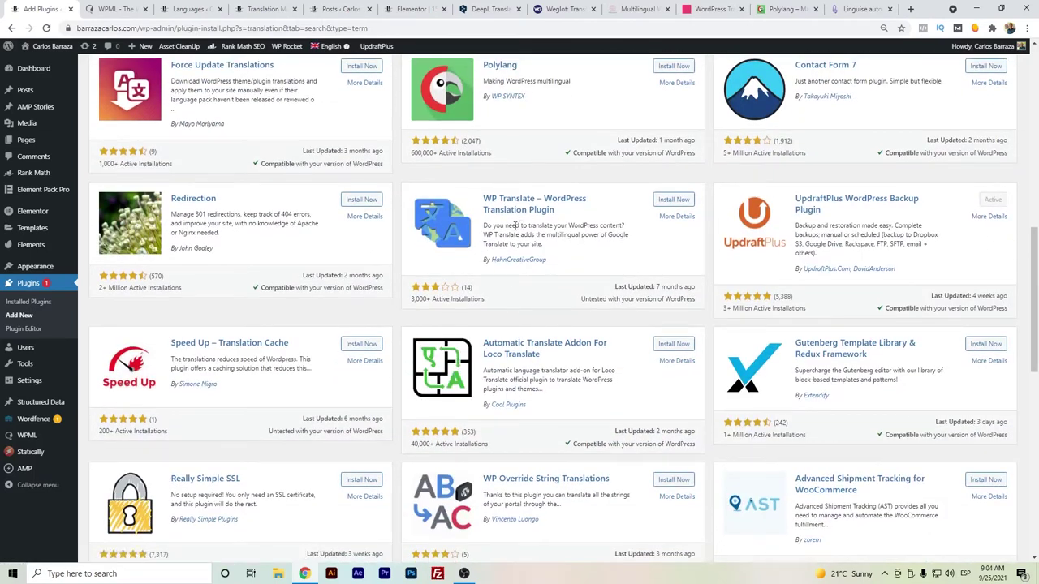
{"action": "scroll", "coordinate": [515, 227], "scroll_direction": "down", "scroll_amount": 2}
{"action": "scroll", "coordinate": [515, 227], "scroll_direction": "down", "scroll_amount": 4}
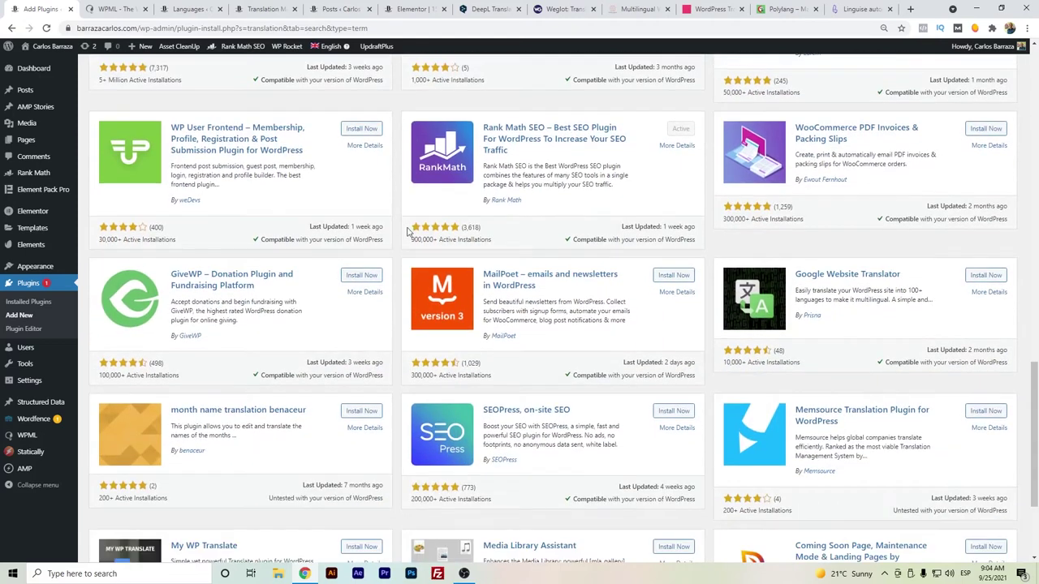
{"action": "scroll", "coordinate": [404, 248], "scroll_direction": "down", "scroll_amount": 2}
{"action": "scroll", "coordinate": [403, 249], "scroll_direction": "up", "scroll_amount": 20}
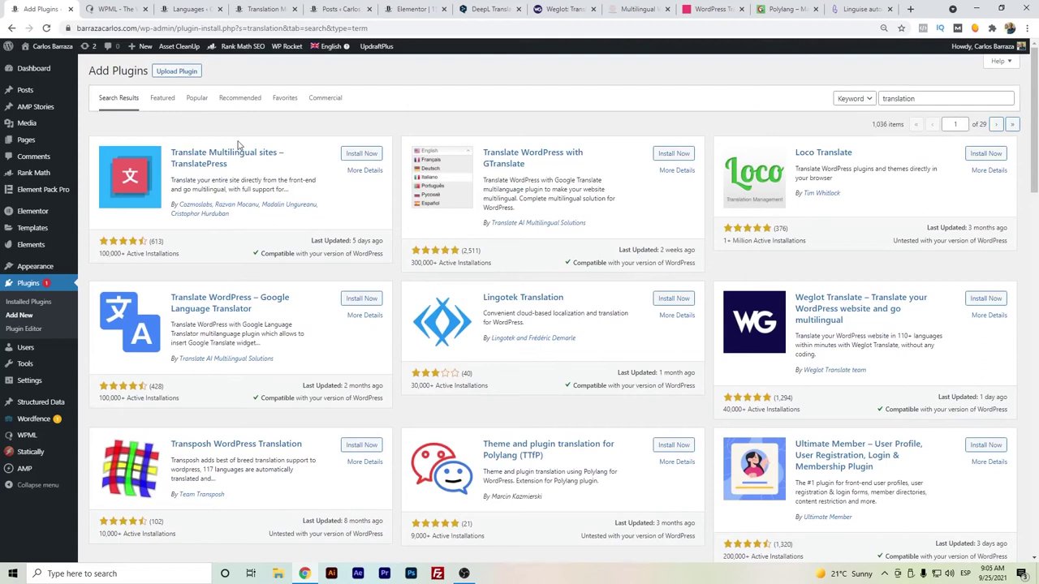
View the WPML homepage, then open the site's WPML language settings and expand the list of languages that can be added or removed.
{"action": "left_click", "coordinate": [118, 9]}
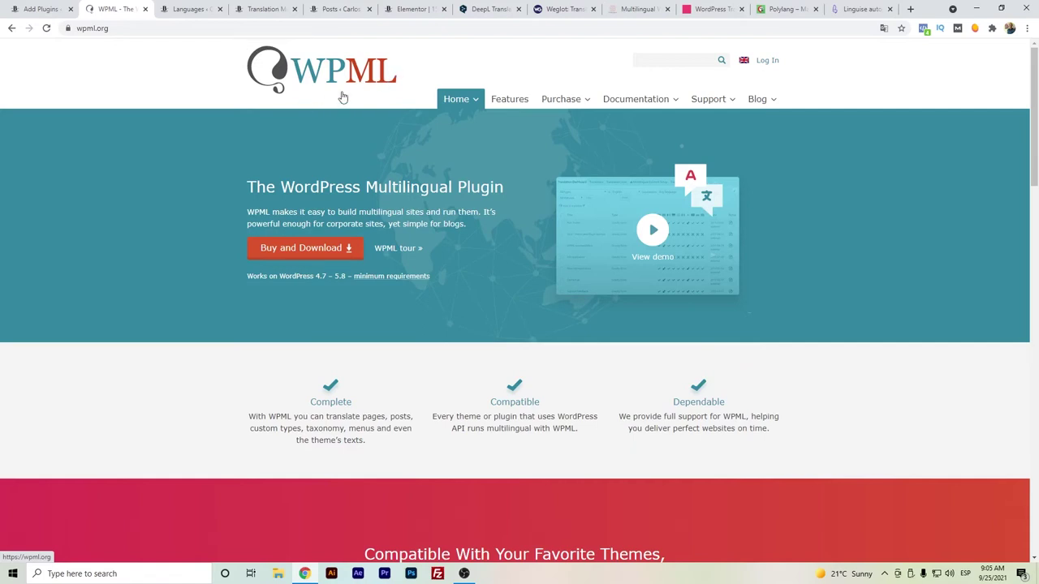
{"action": "left_click", "coordinate": [189, 9]}
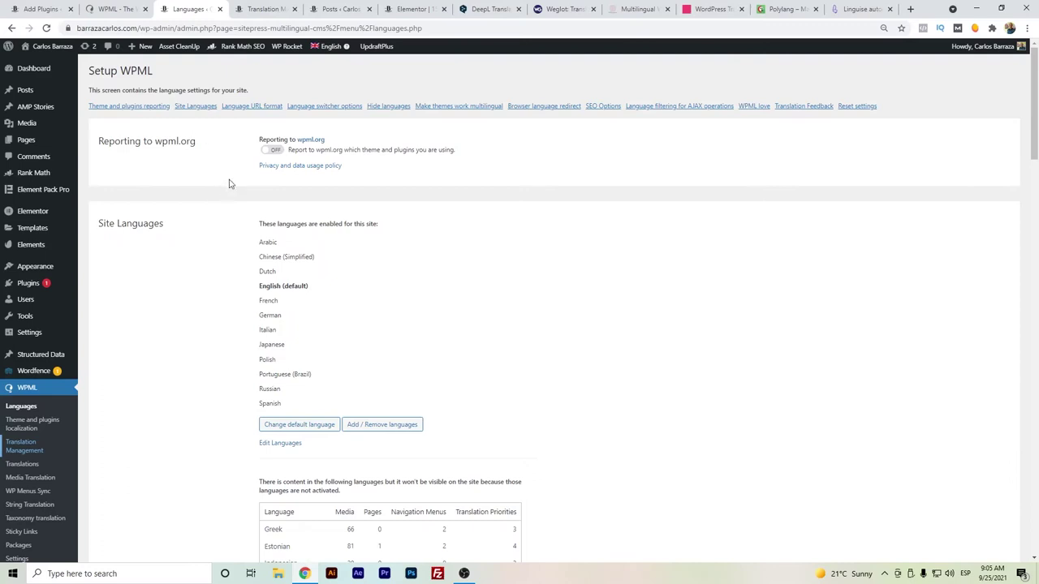
{"action": "scroll", "coordinate": [143, 141], "scroll_direction": "down", "scroll_amount": 1}
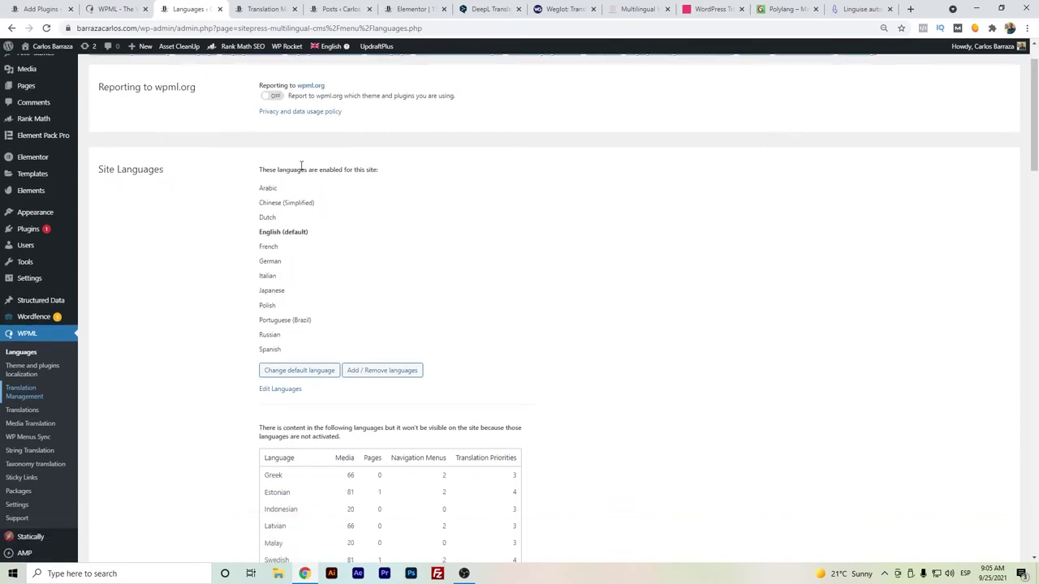
{"action": "left_click", "coordinate": [385, 375]}
{"action": "scroll", "coordinate": [404, 300], "scroll_direction": "down", "scroll_amount": 3}
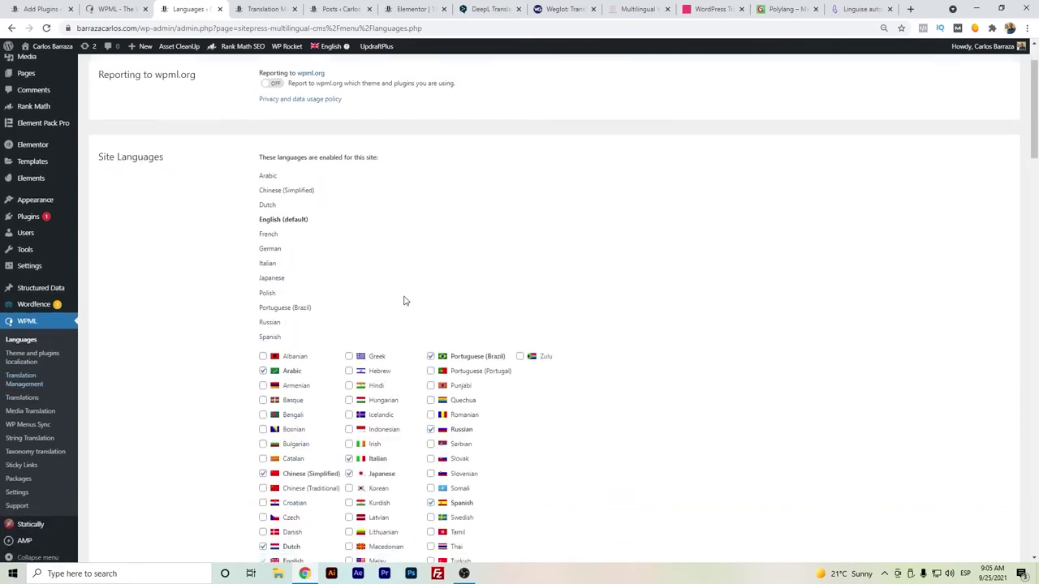
{"action": "scroll", "coordinate": [392, 213], "scroll_direction": "down", "scroll_amount": 1}
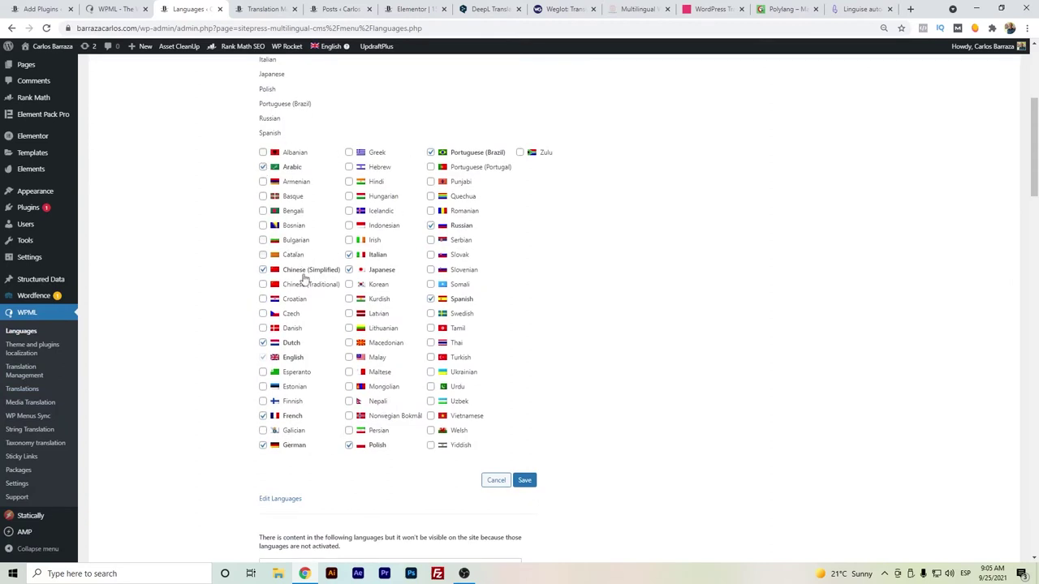
Review the WPML settings for language URL format, language switchers, browser language redirect and SEO options.
{"action": "scroll", "coordinate": [366, 337], "scroll_direction": "down", "scroll_amount": 10}
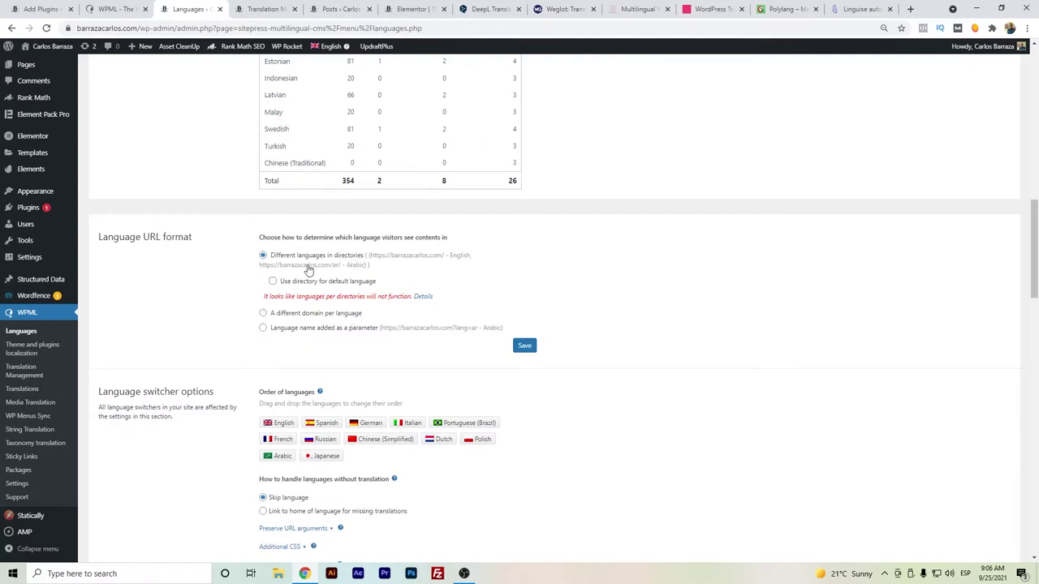
{"action": "scroll", "coordinate": [192, 251], "scroll_direction": "down", "scroll_amount": 5}
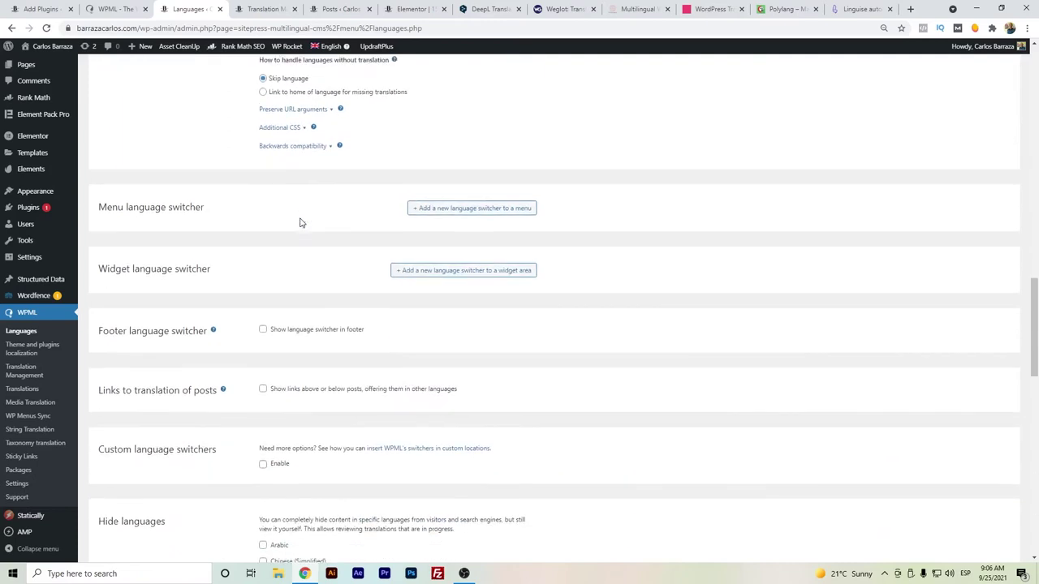
{"action": "scroll", "coordinate": [300, 222], "scroll_direction": "down", "scroll_amount": 10}
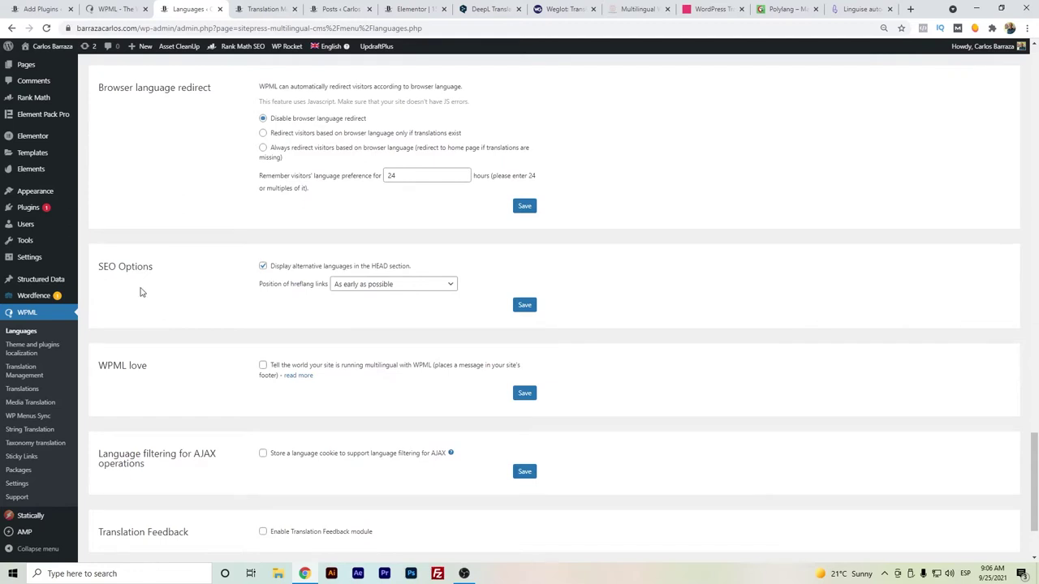
{"action": "scroll", "coordinate": [140, 291], "scroll_direction": "up", "scroll_amount": 20}
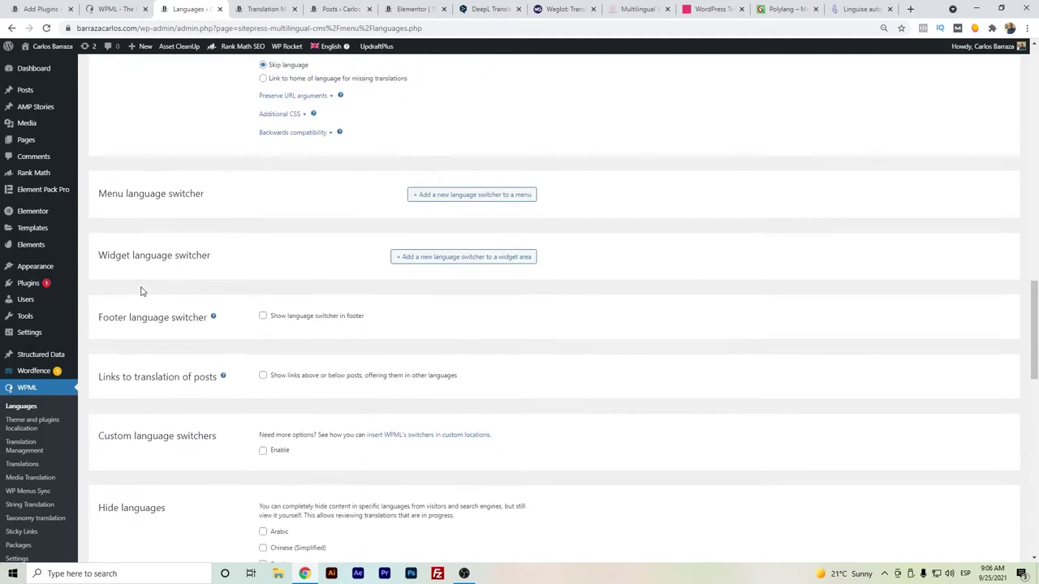
{"action": "scroll", "coordinate": [141, 292], "scroll_direction": "up", "scroll_amount": 5}
Examine WPML's automatic translation pricing and engine order in Translation Management, and look at the DeepL Translator page.
{"action": "left_click", "coordinate": [264, 9]}
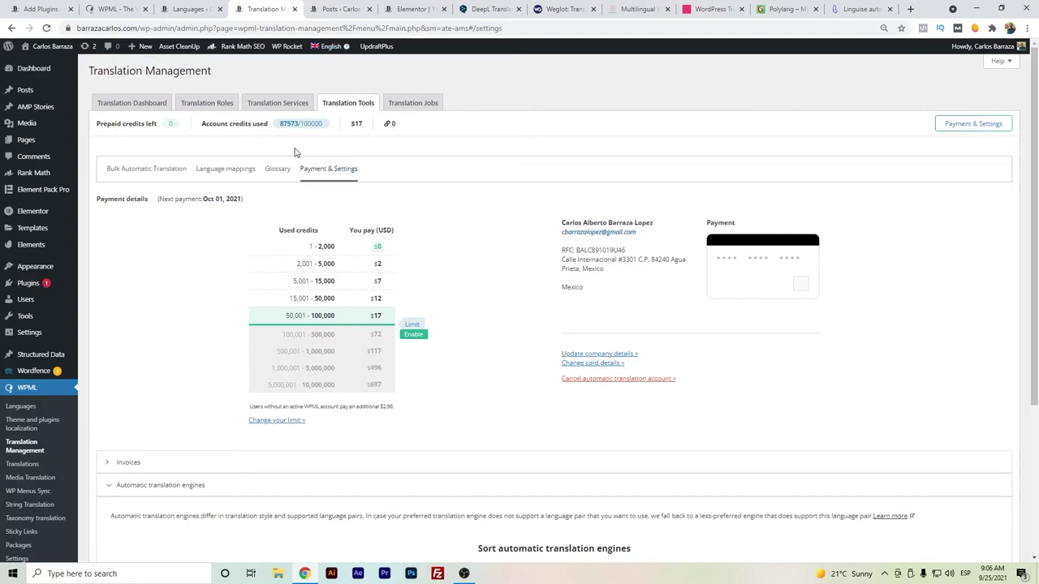
{"action": "mouse_move", "coordinate": [303, 126]}
{"action": "scroll", "coordinate": [419, 213], "scroll_direction": "down", "scroll_amount": 1}
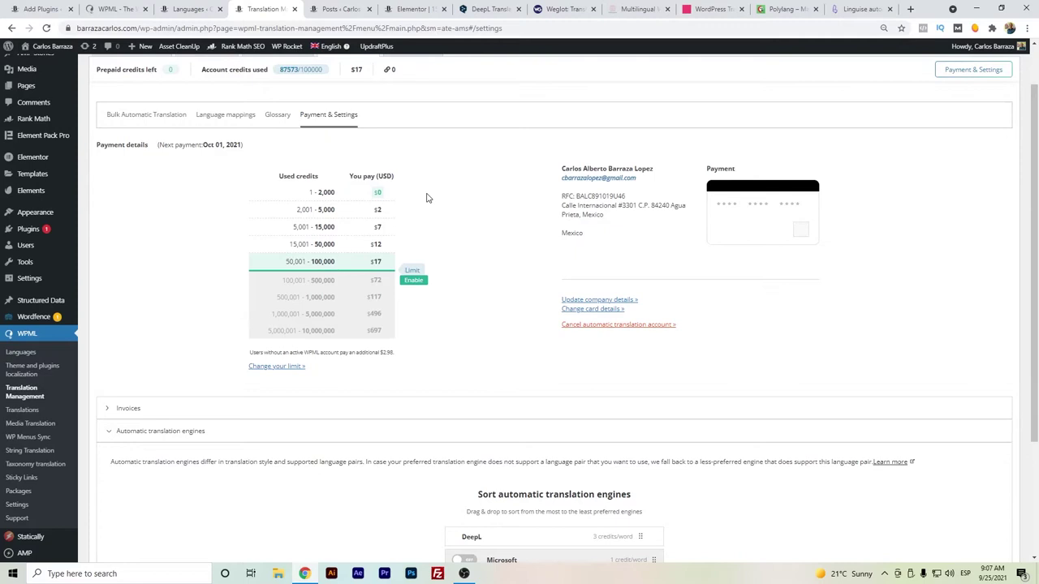
{"action": "scroll", "coordinate": [428, 198], "scroll_direction": "down", "scroll_amount": 2}
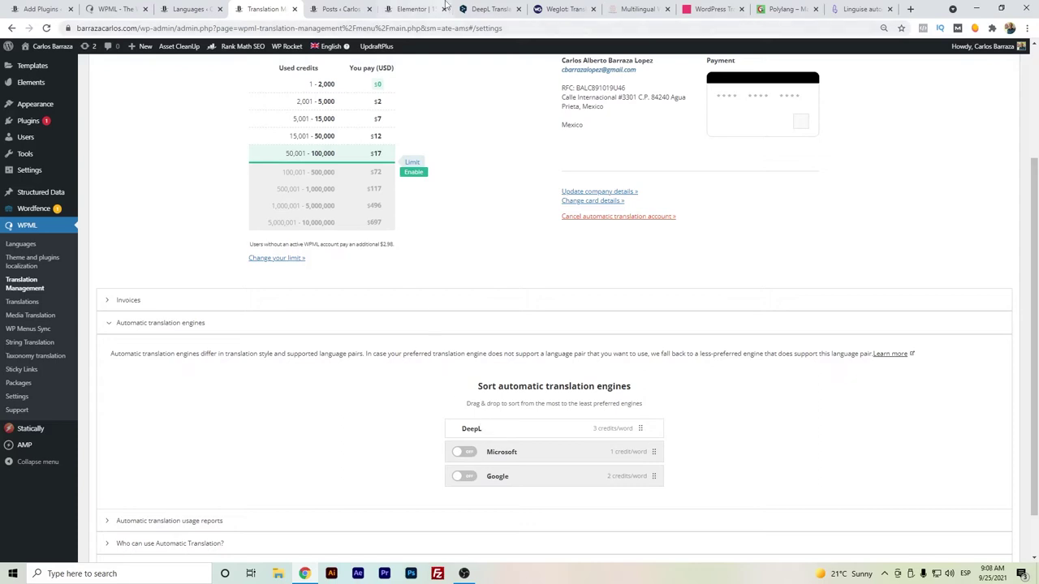
{"action": "left_click", "coordinate": [486, 9]}
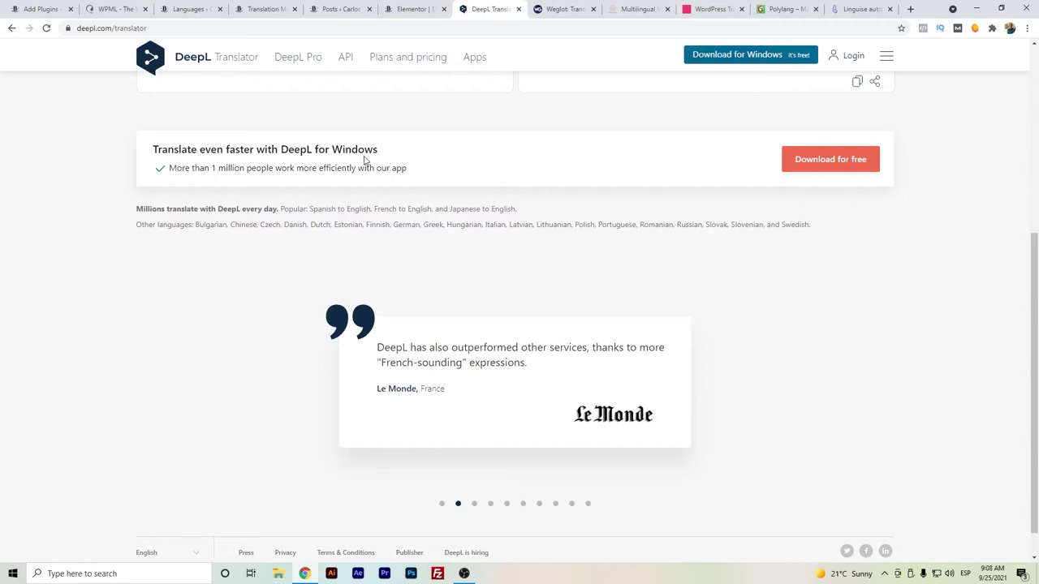
{"action": "scroll", "coordinate": [142, 192], "scroll_direction": "up", "scroll_amount": 4}
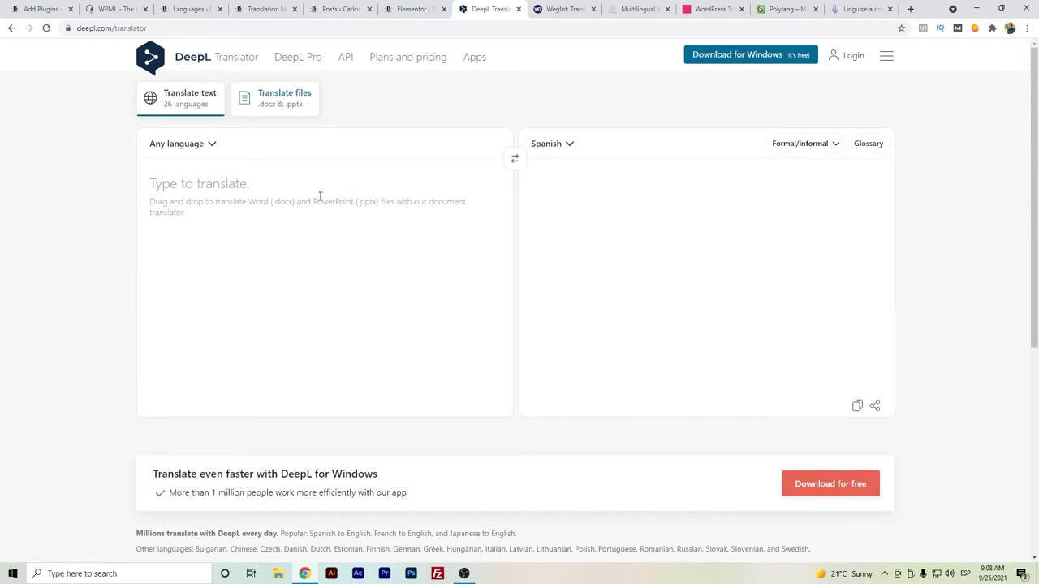
In the Elementor editor, add a text widget reading "hello" below the "15 Best SEO tools" post's header image and update the post.
{"action": "left_click", "coordinate": [337, 9]}
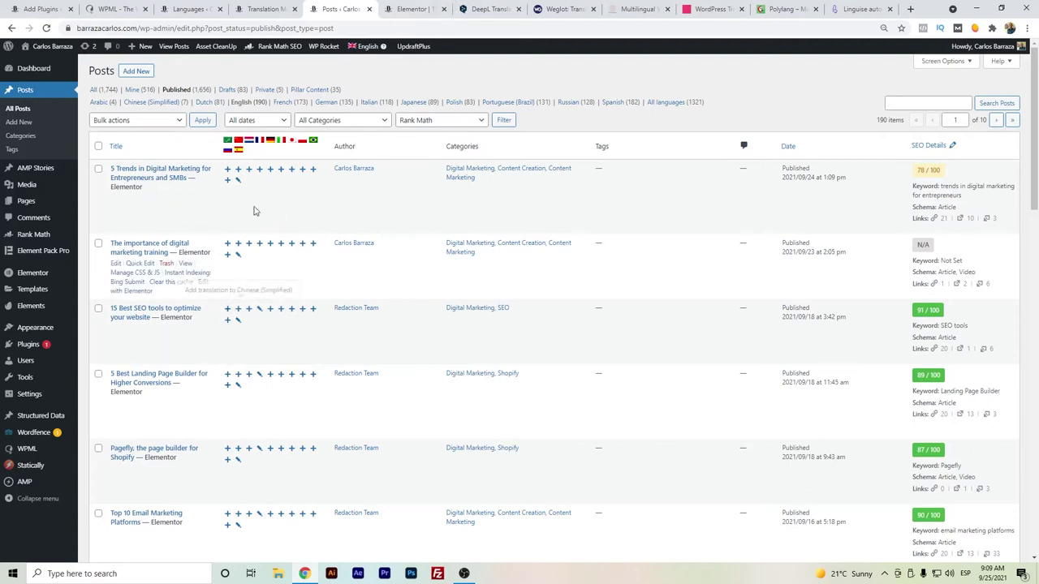
{"action": "key", "text": "ctrl+Tab"}
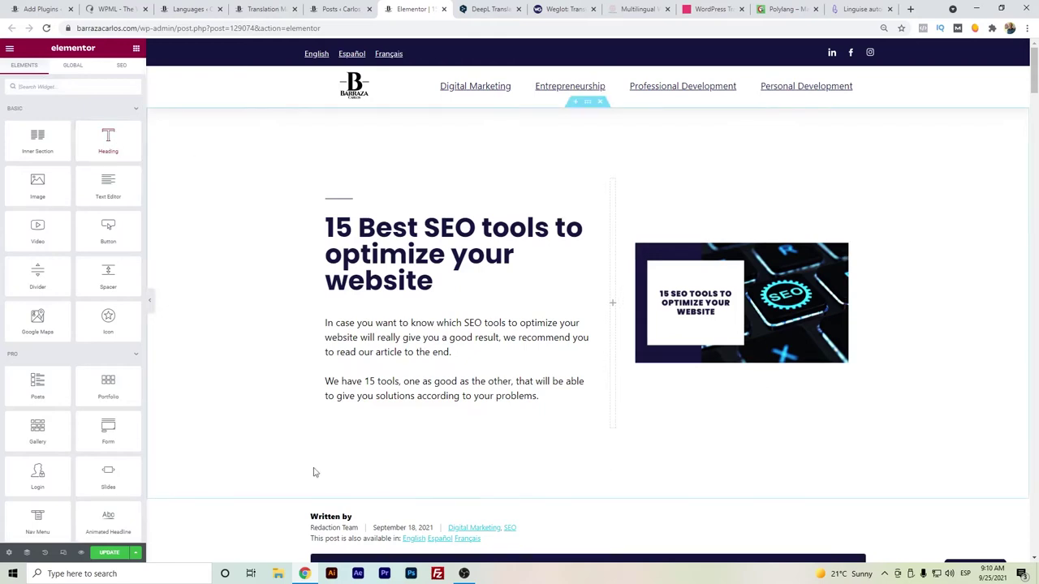
{"action": "left_click_drag", "start_coordinate": [78, 204], "coordinate": [796, 367]}
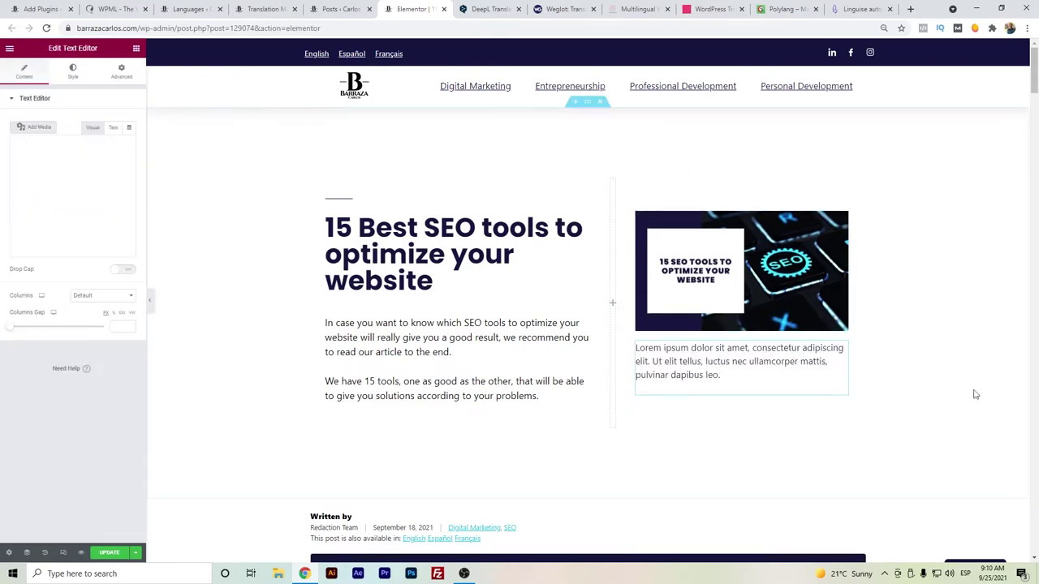
{"action": "triple_click", "coordinate": [69, 260]}
{"action": "type", "text": "hye"}
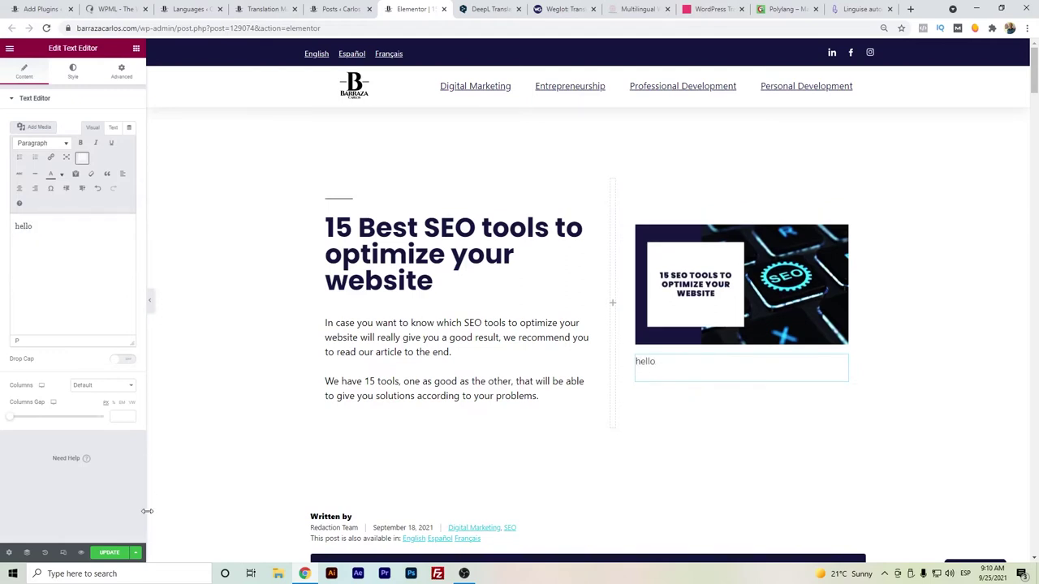
{"action": "left_click", "coordinate": [109, 553]}
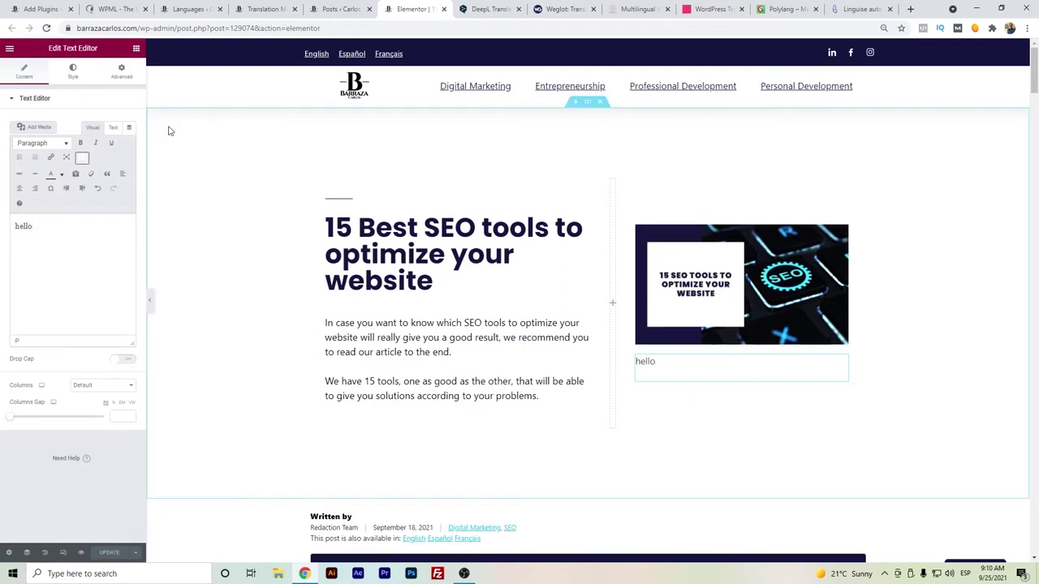
Reload the published posts list and open the Spanish and French translations of "15 Best SEO tools to optimize your website" in new tabs.
{"action": "left_click", "coordinate": [338, 9]}
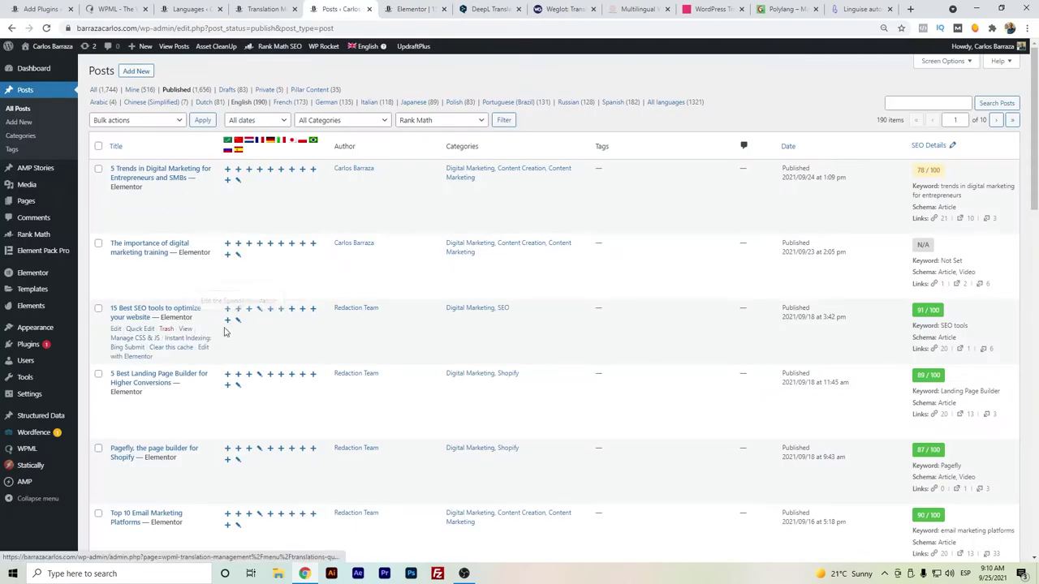
{"action": "left_click", "coordinate": [46, 30]}
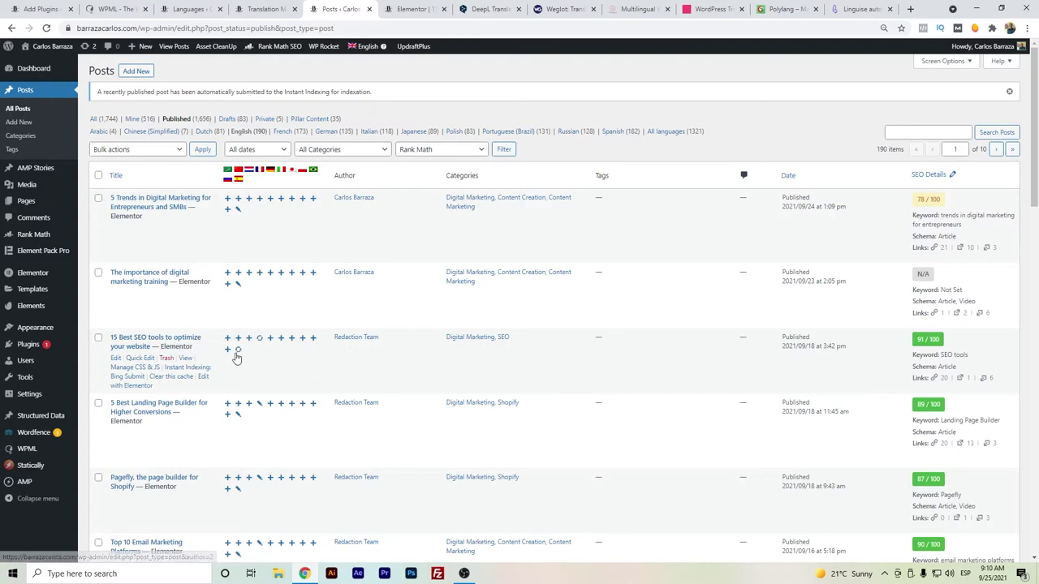
{"action": "middle_click", "coordinate": [237, 351]}
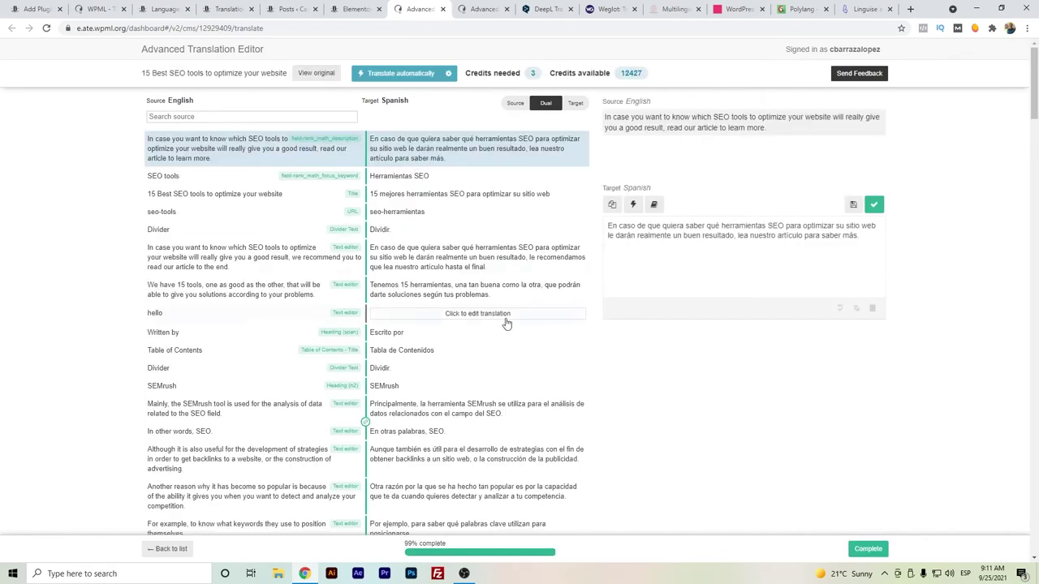
Translate the "hello" text as "hola" in the Spanish version, confirm it and complete the translation.
{"action": "left_click", "coordinate": [438, 317]}
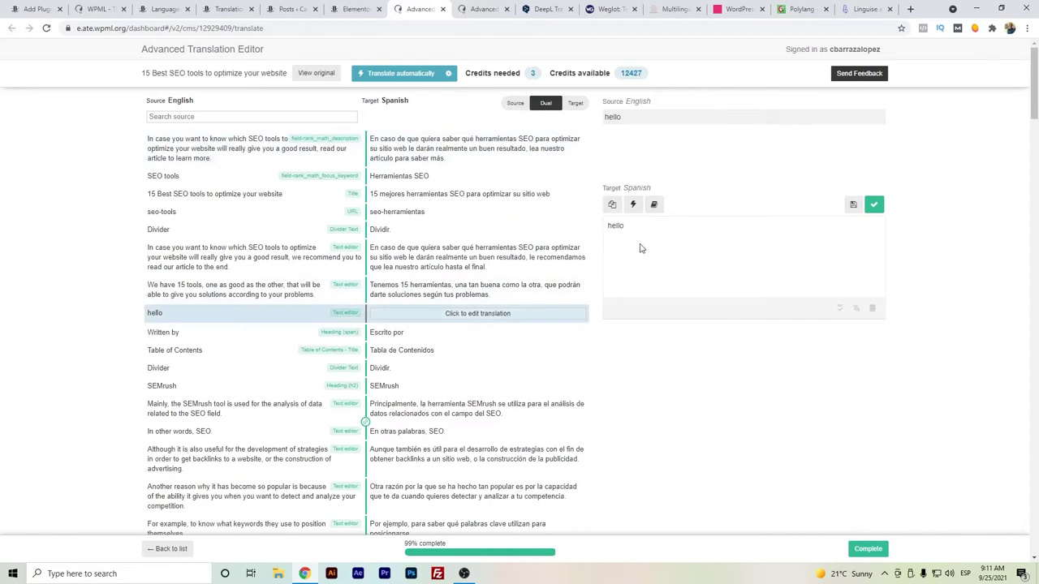
{"action": "left_click_drag", "start_coordinate": [629, 224], "coordinate": [608, 224]}
{"action": "type", "text": "hola"}
{"action": "left_click", "coordinate": [873, 205]}
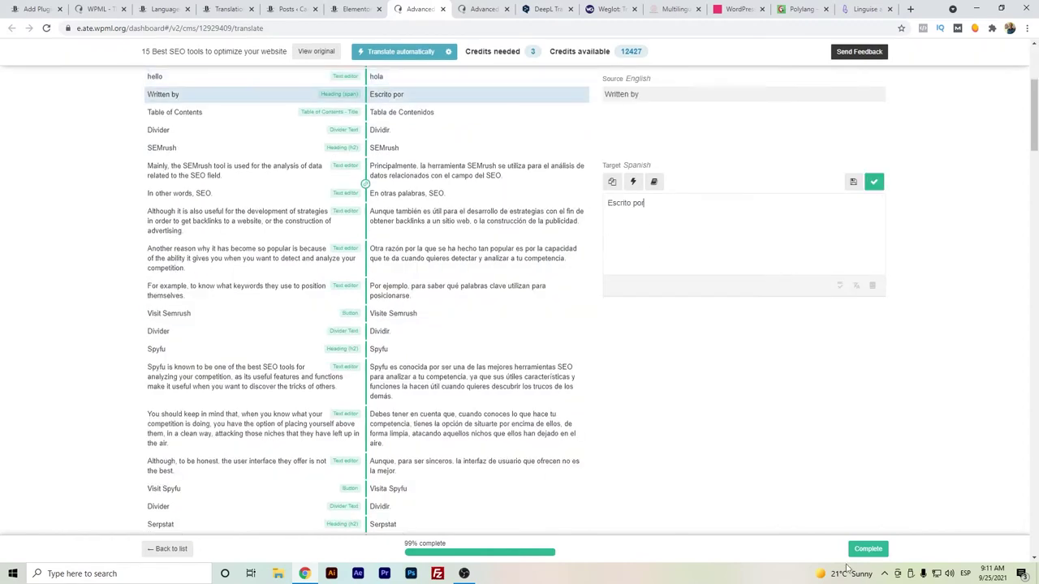
{"action": "left_click", "coordinate": [868, 552]}
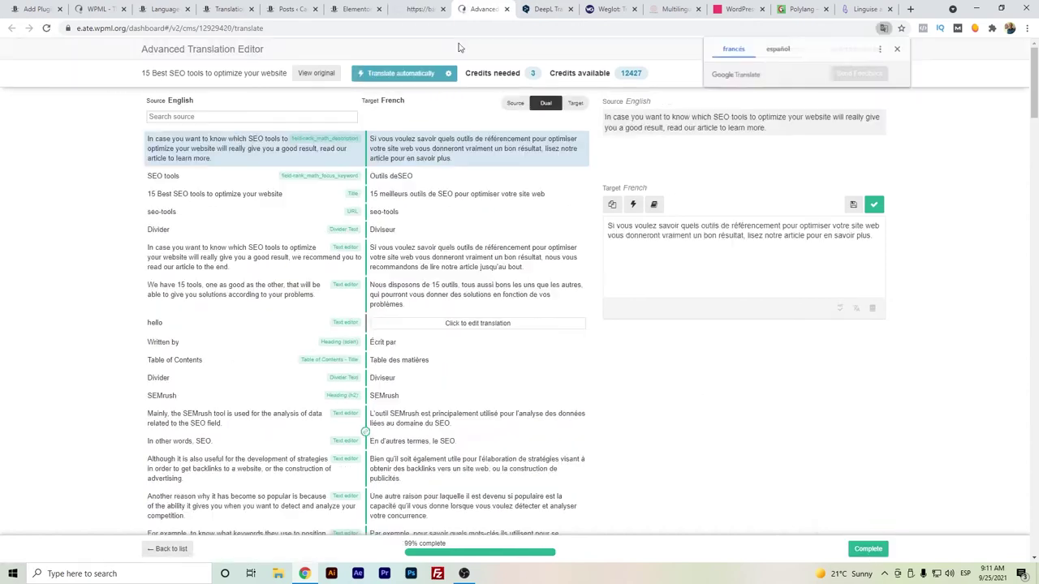
Translate the "hello" text into French, confirm it and complete the French version.
{"action": "left_click", "coordinate": [452, 327]}
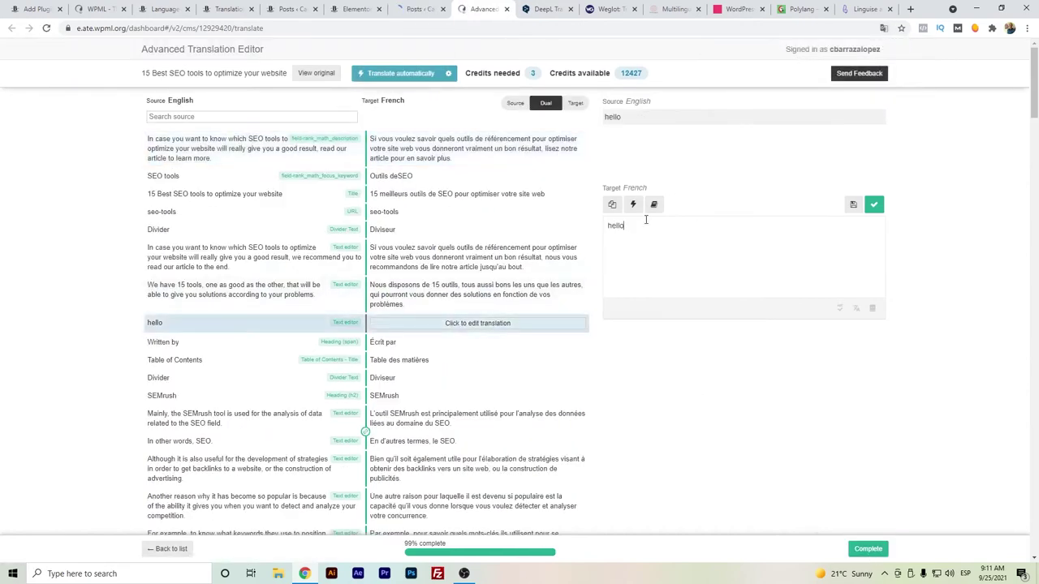
{"action": "key", "text": "ctrl+a"}
{"action": "type", "text": "bon"}
{"action": "left_click", "coordinate": [874, 205]}
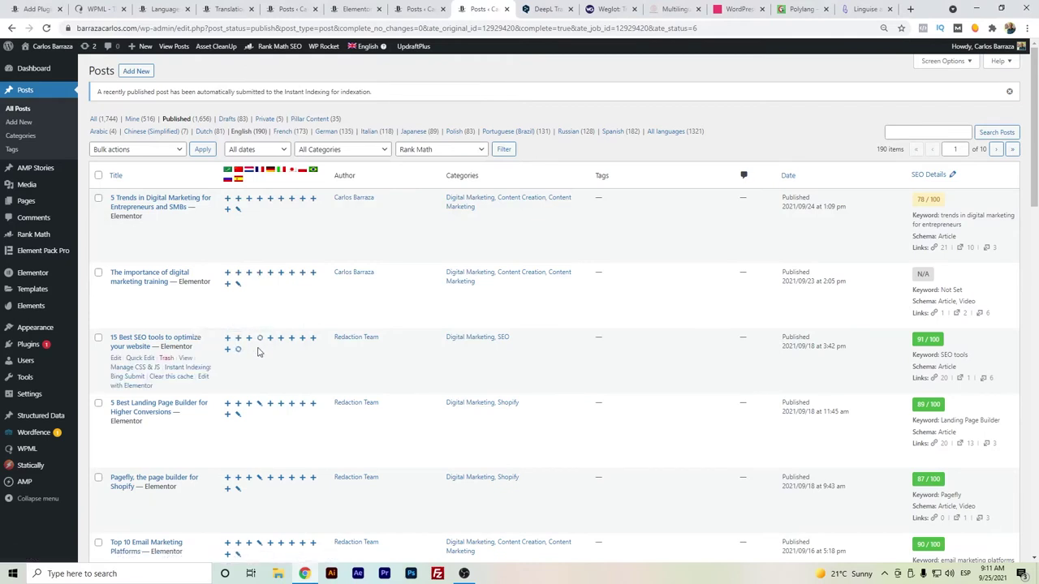
Reopen the "15 Best SEO tools" post in Elementor in a new tab, delete the "hello" text widget and update the post.
{"action": "right_click", "coordinate": [204, 382]}
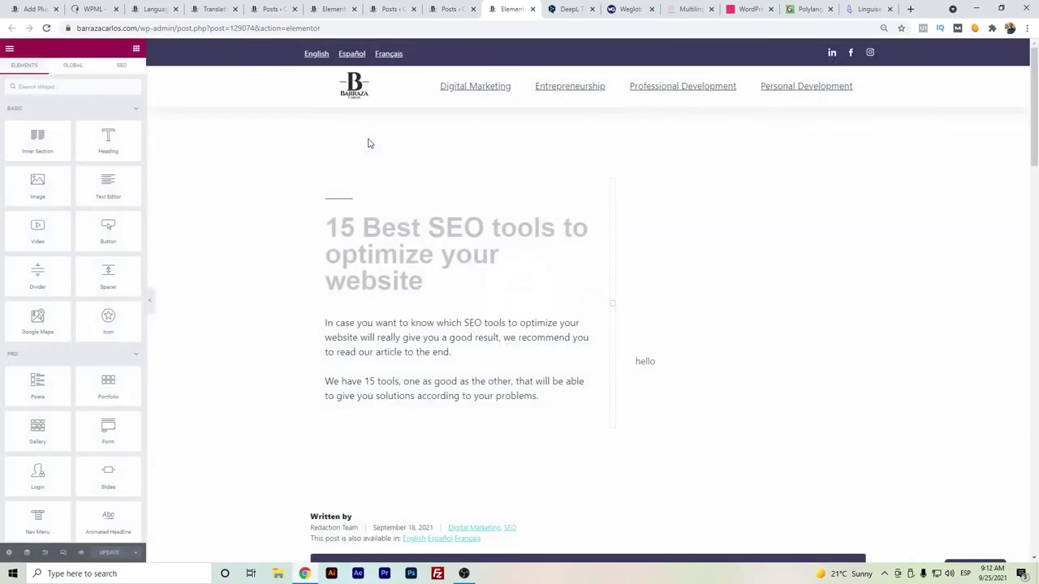
{"action": "right_click", "coordinate": [661, 372]}
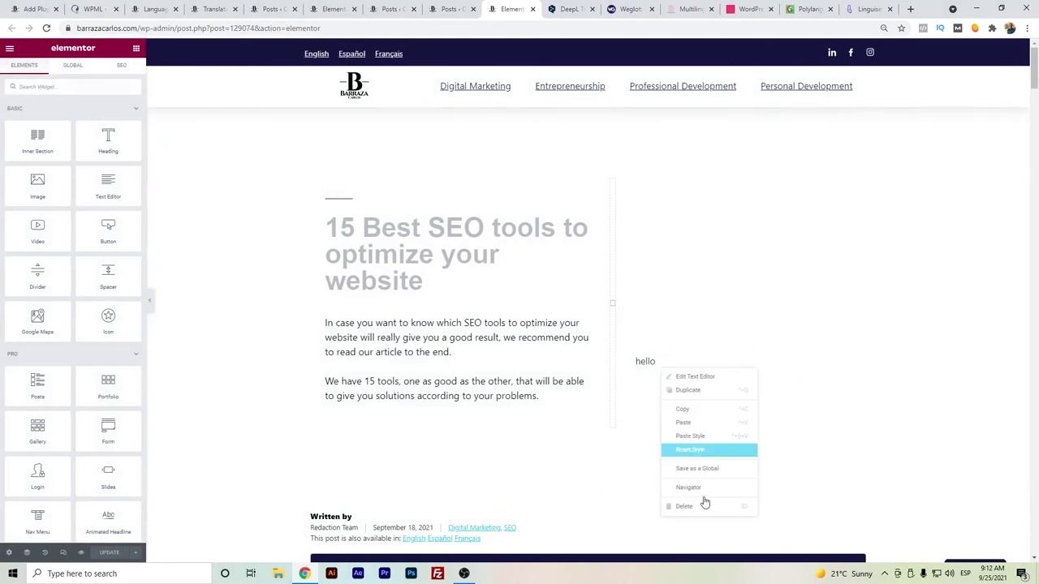
{"action": "left_click", "coordinate": [703, 502]}
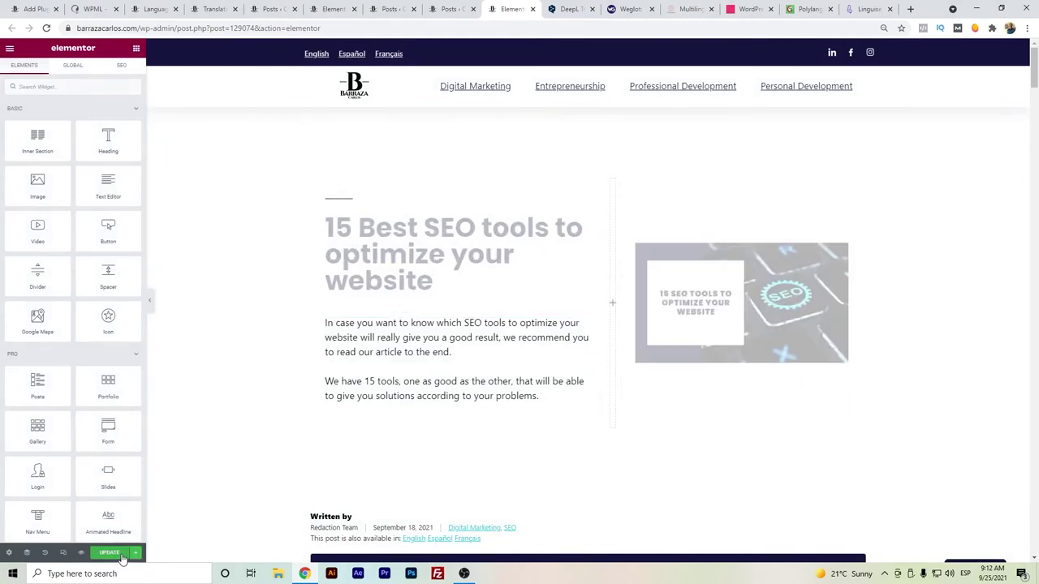
{"action": "left_click", "coordinate": [110, 553]}
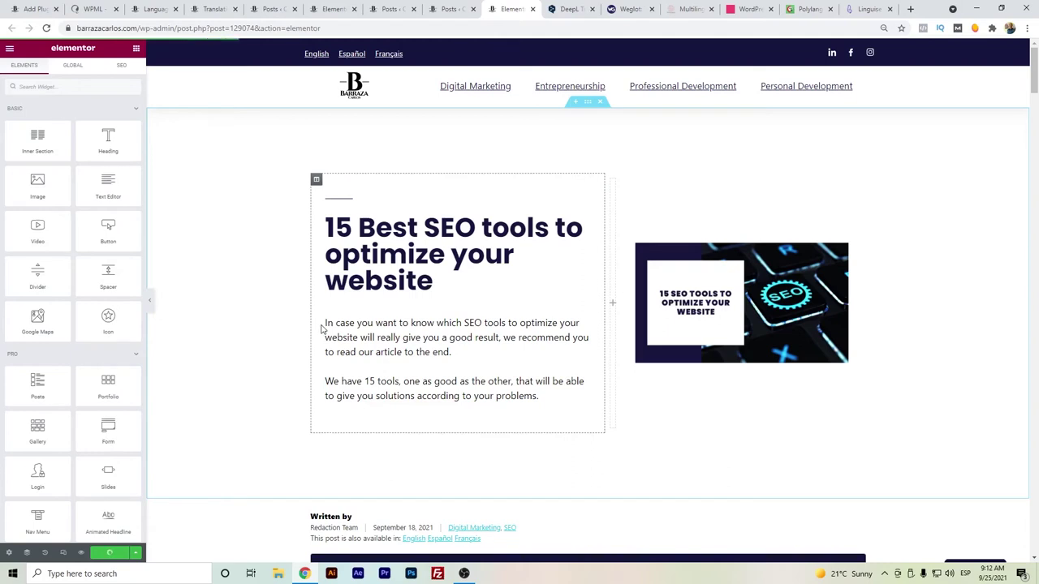
Return to the published posts list, reload it and open the Spanish and French translations of "15 Best SEO tools to optimize your website" in new tabs.
{"action": "left_click", "coordinate": [449, 8]}
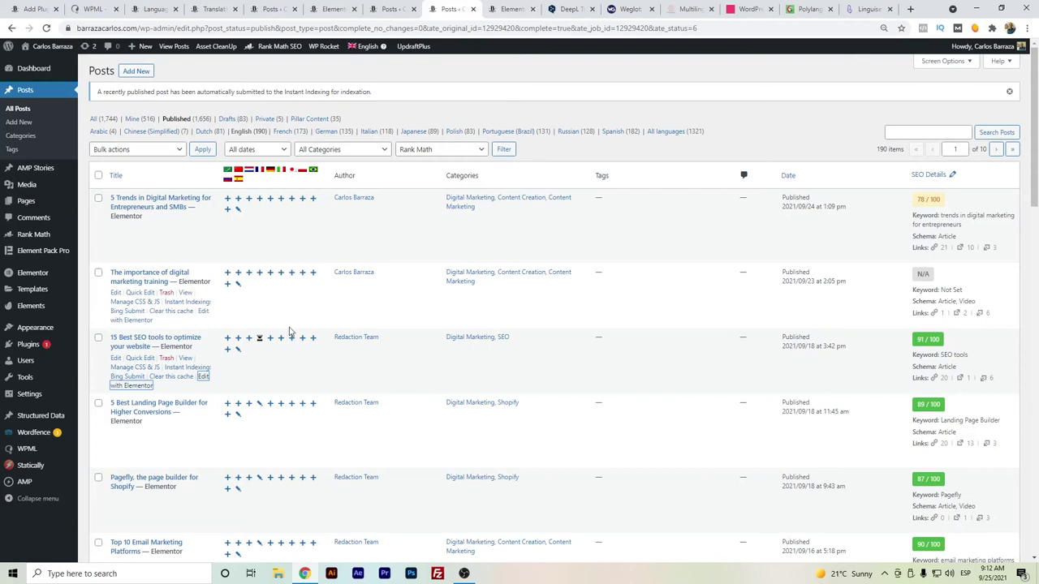
{"action": "left_click", "coordinate": [46, 29]}
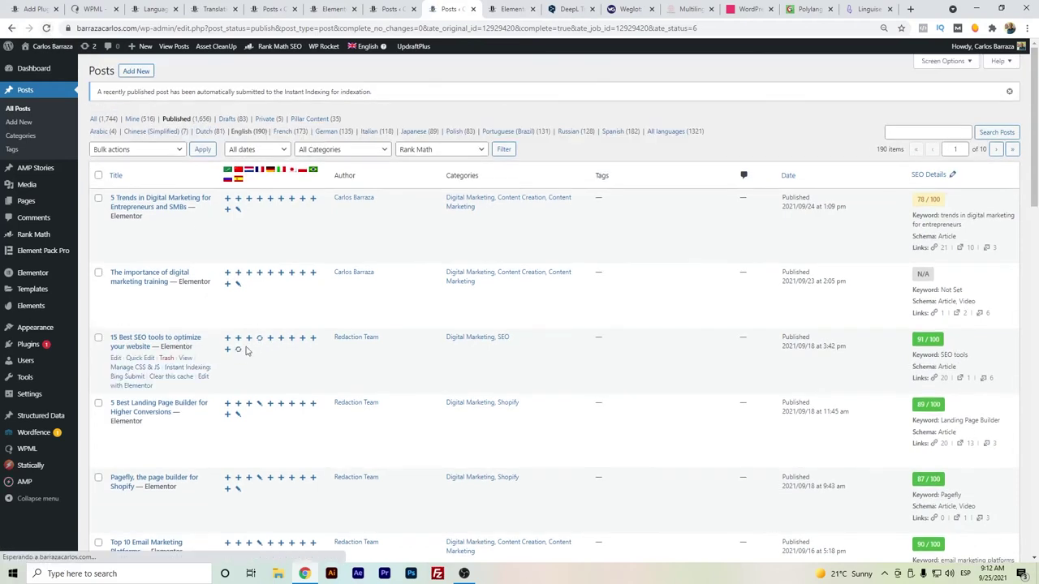
{"action": "right_click", "coordinate": [236, 354]}
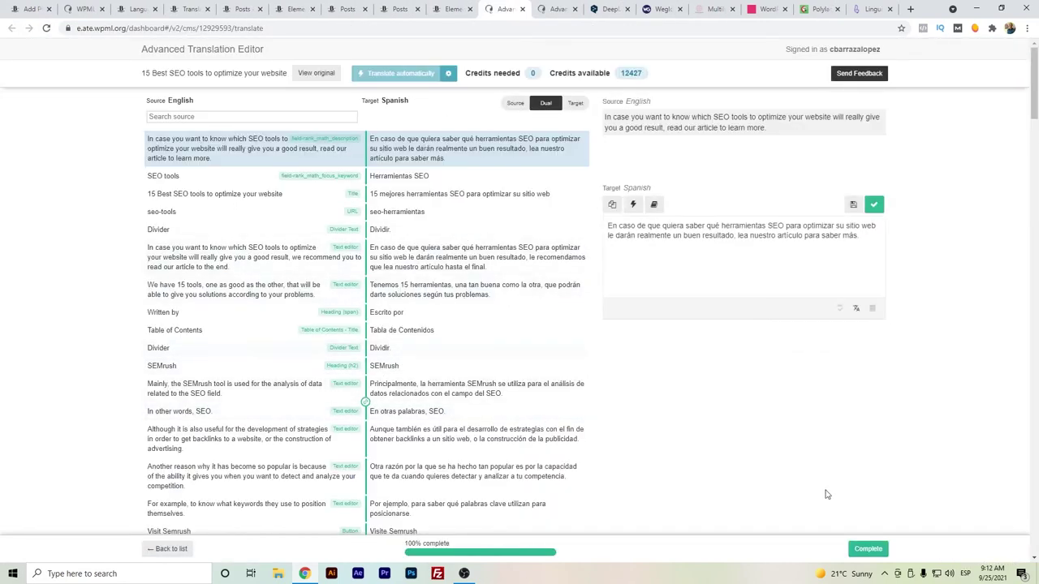
Complete the updated Spanish and French translations of the "15 Best SEO tools" post in the Advanced Translation Editor.
{"action": "left_click", "coordinate": [868, 550]}
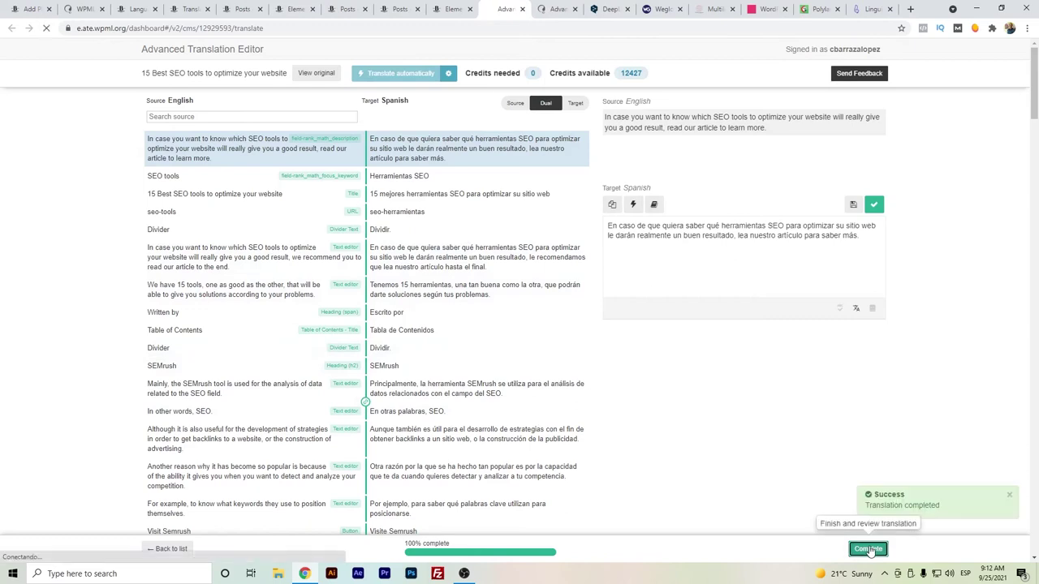
{"action": "left_click", "coordinate": [557, 9]}
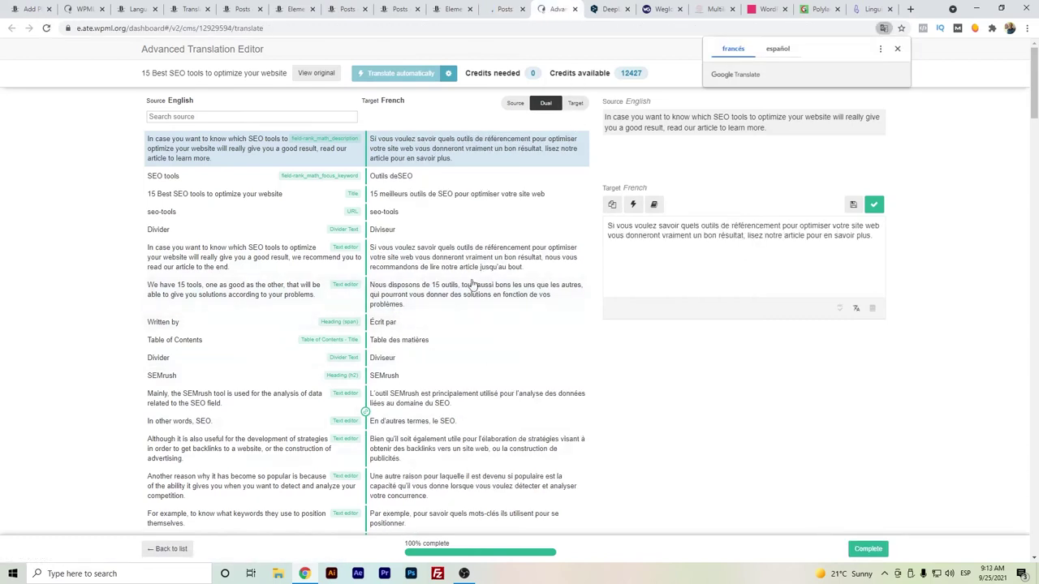
{"action": "left_click", "coordinate": [868, 550]}
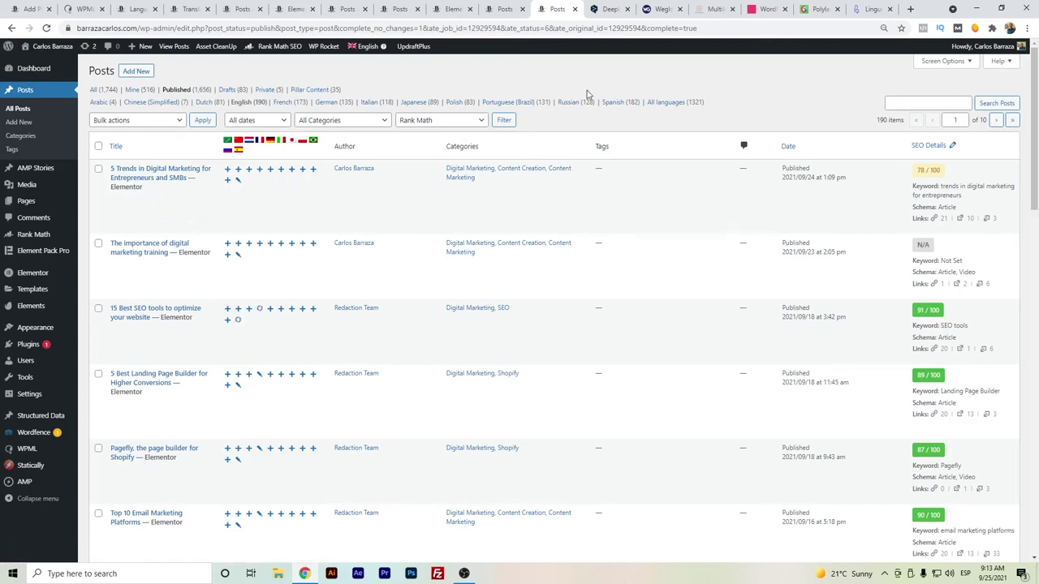
Switch to the Weglot website and review the yearly plans on its pricing page.
{"action": "left_click", "coordinate": [643, 9]}
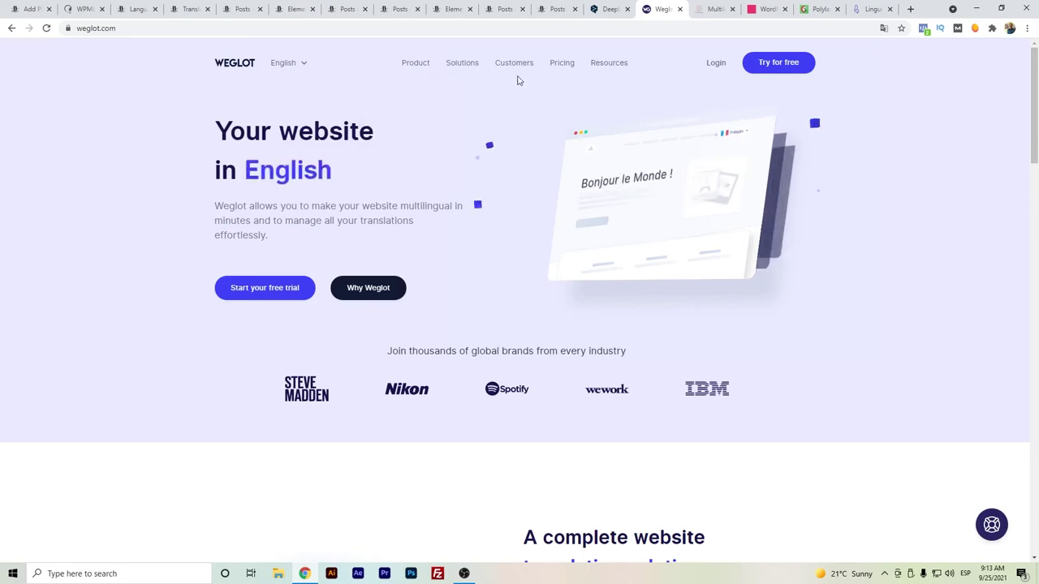
{"action": "left_click", "coordinate": [559, 69]}
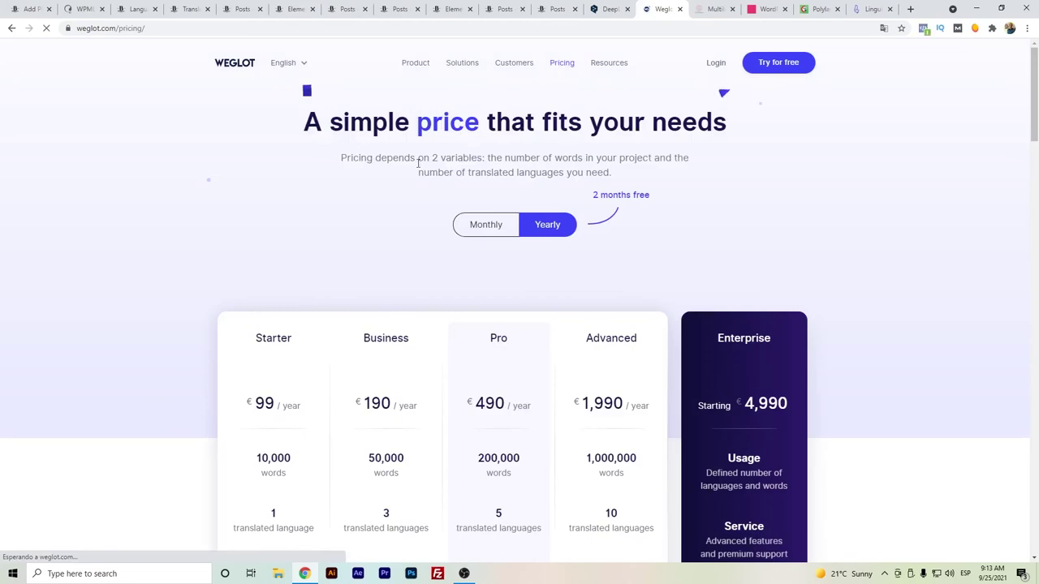
{"action": "scroll", "coordinate": [396, 173], "scroll_direction": "down", "scroll_amount": 1}
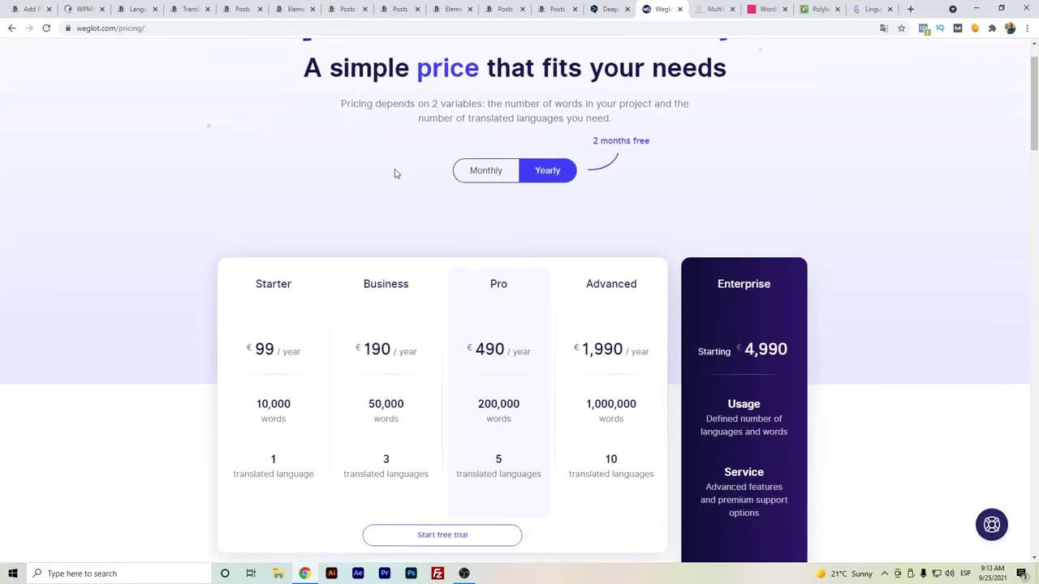
{"action": "scroll", "coordinate": [395, 173], "scroll_direction": "down", "scroll_amount": 2}
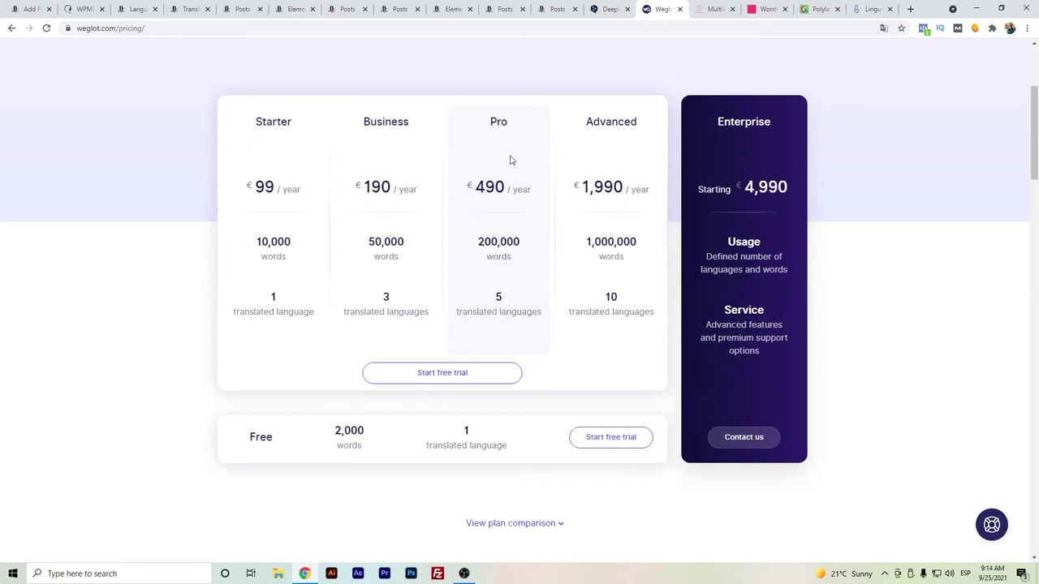
{"action": "scroll", "coordinate": [511, 159], "scroll_direction": "down", "scroll_amount": 1}
{"action": "scroll", "coordinate": [514, 170], "scroll_direction": "up", "scroll_amount": 2}
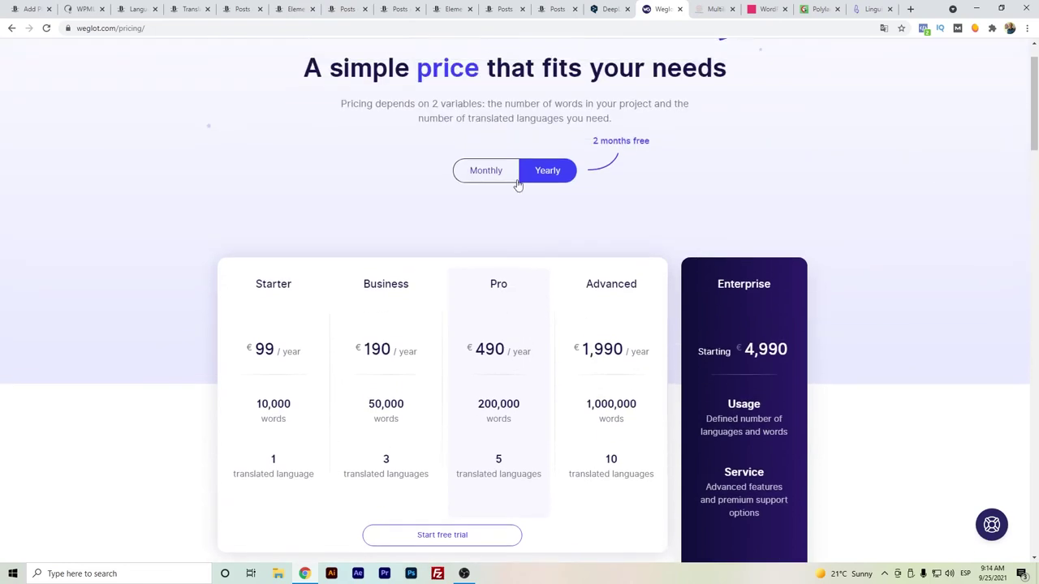
{"action": "scroll", "coordinate": [518, 185], "scroll_direction": "up", "scroll_amount": 1}
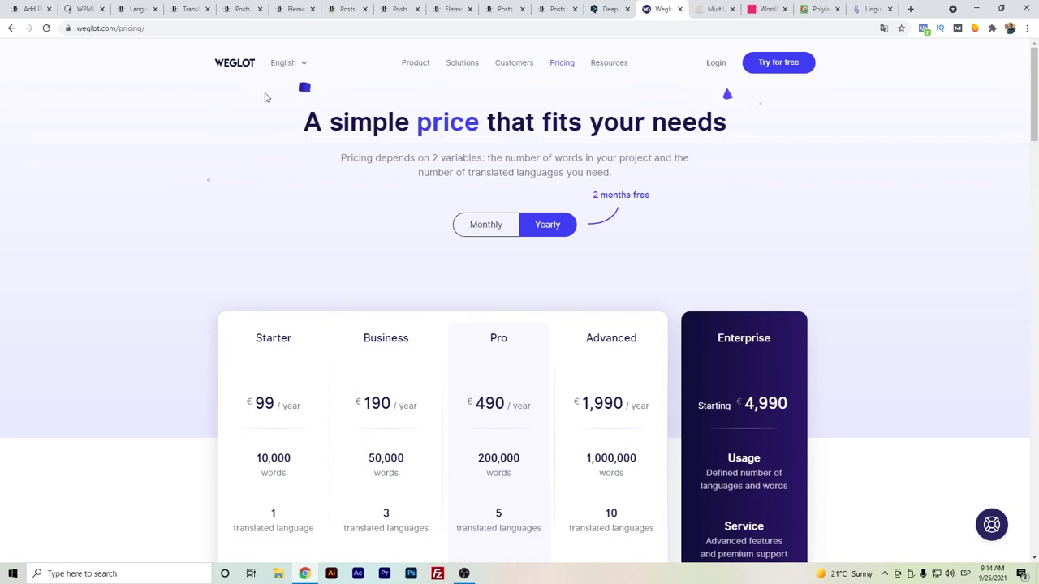
Switch to the WPGlobus website and review its free plugin, add-ons and support overview.
{"action": "left_click", "coordinate": [715, 9]}
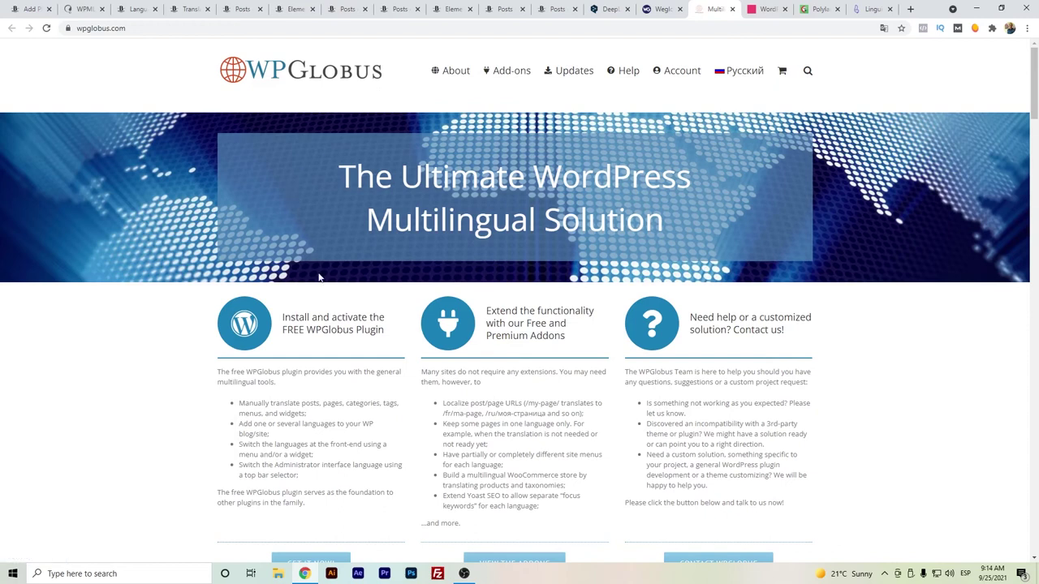
{"action": "scroll", "coordinate": [311, 351], "scroll_direction": "down", "scroll_amount": 1}
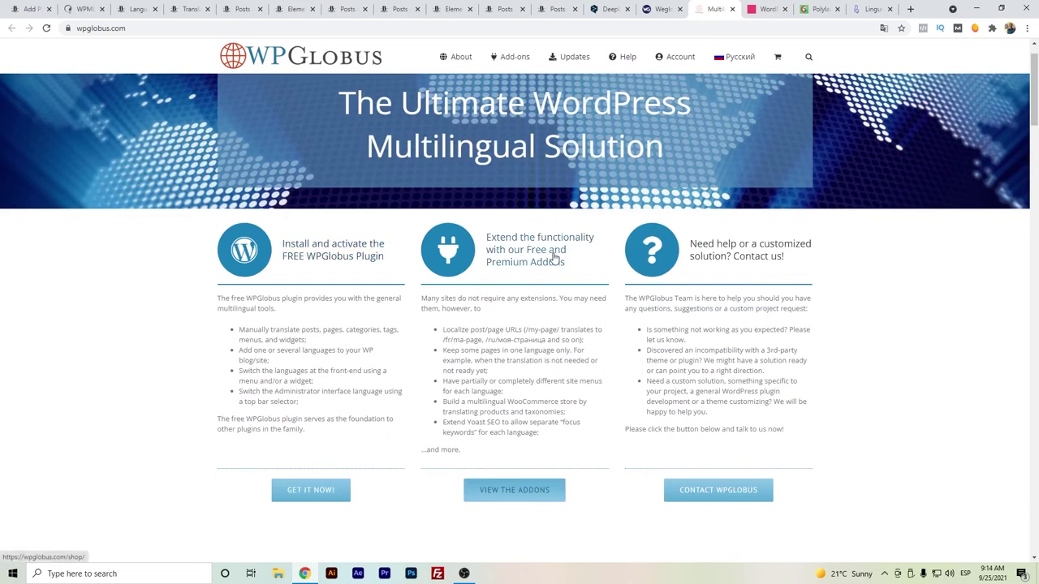
{"action": "scroll", "coordinate": [554, 258], "scroll_direction": "up", "scroll_amount": 1}
Switch to the TranslatePress website, look through its home page down to the plugin features and return to the start.
{"action": "key", "text": "ctrl+Tab"}
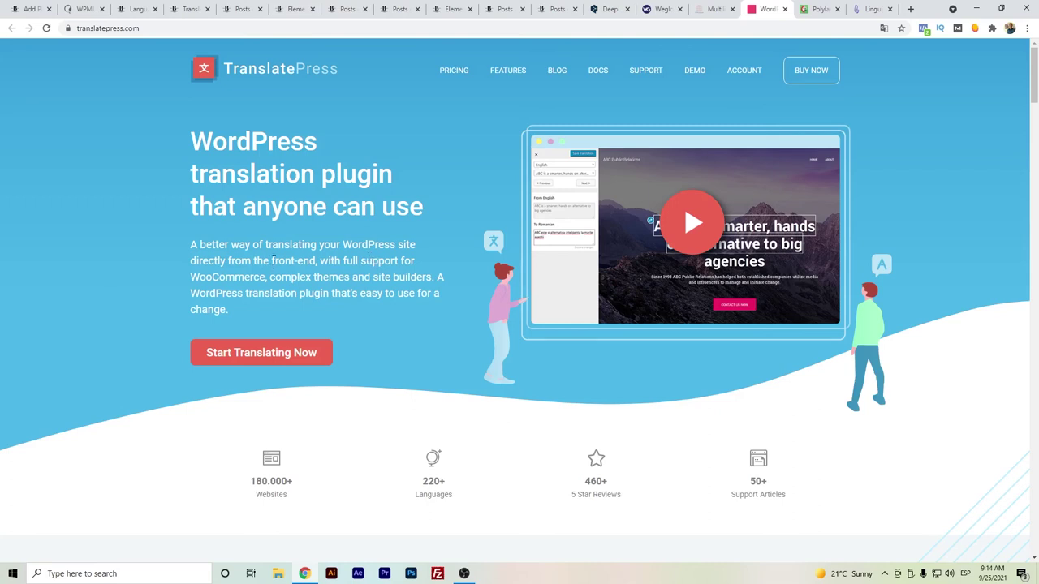
{"action": "scroll", "coordinate": [302, 242], "scroll_direction": "down", "scroll_amount": 3}
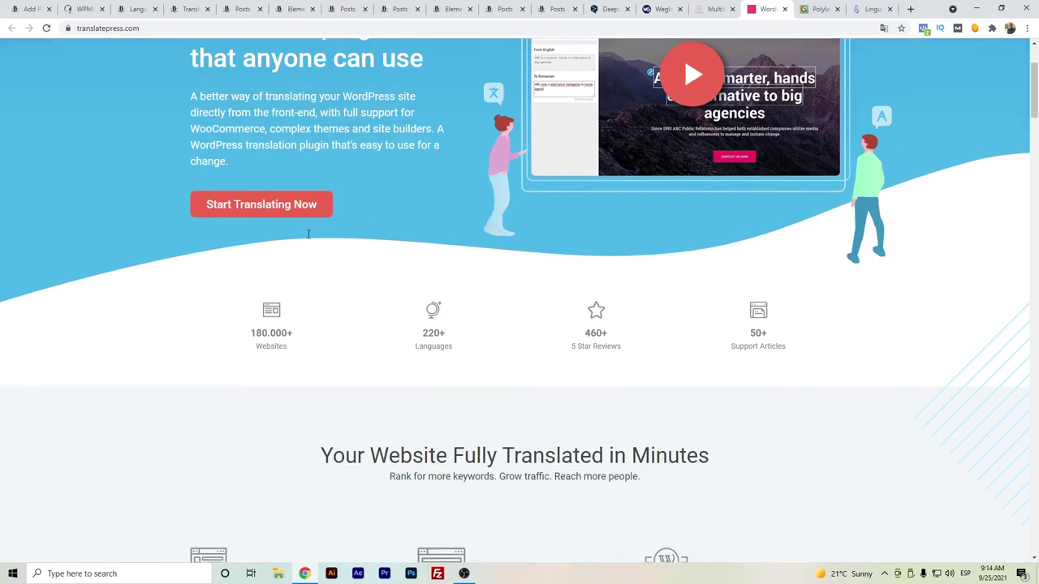
{"action": "scroll", "coordinate": [308, 234], "scroll_direction": "down", "scroll_amount": 10}
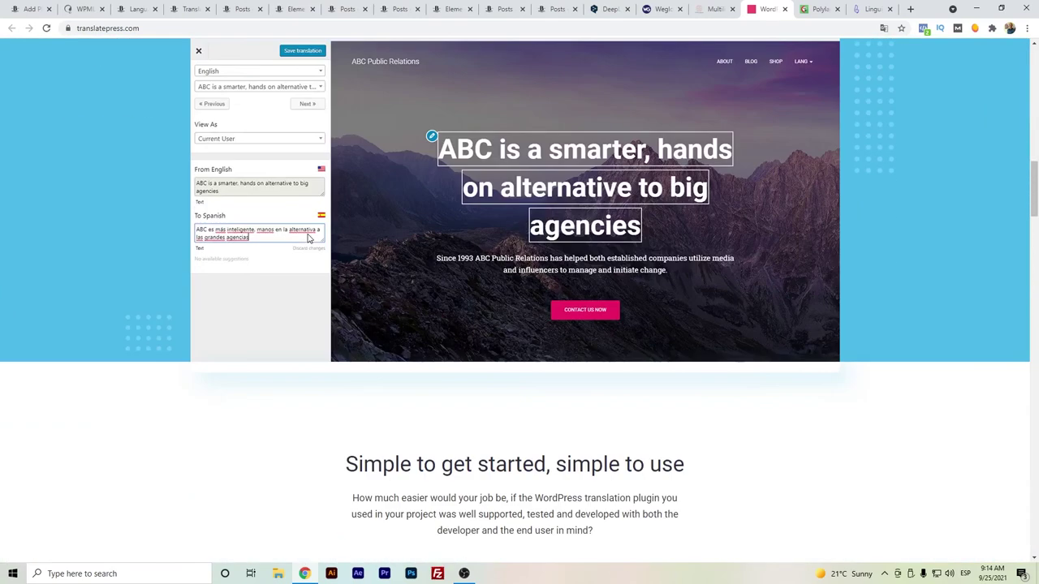
{"action": "scroll", "coordinate": [330, 278], "scroll_direction": "down", "scroll_amount": 10}
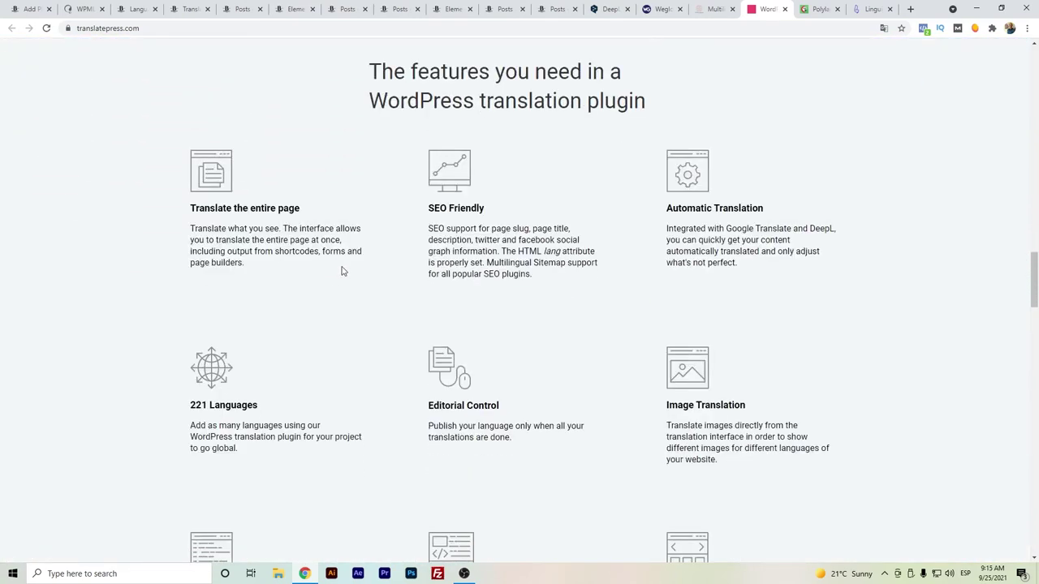
{"action": "left_click_drag", "start_coordinate": [1035, 293], "coordinate": [1035, 69]}
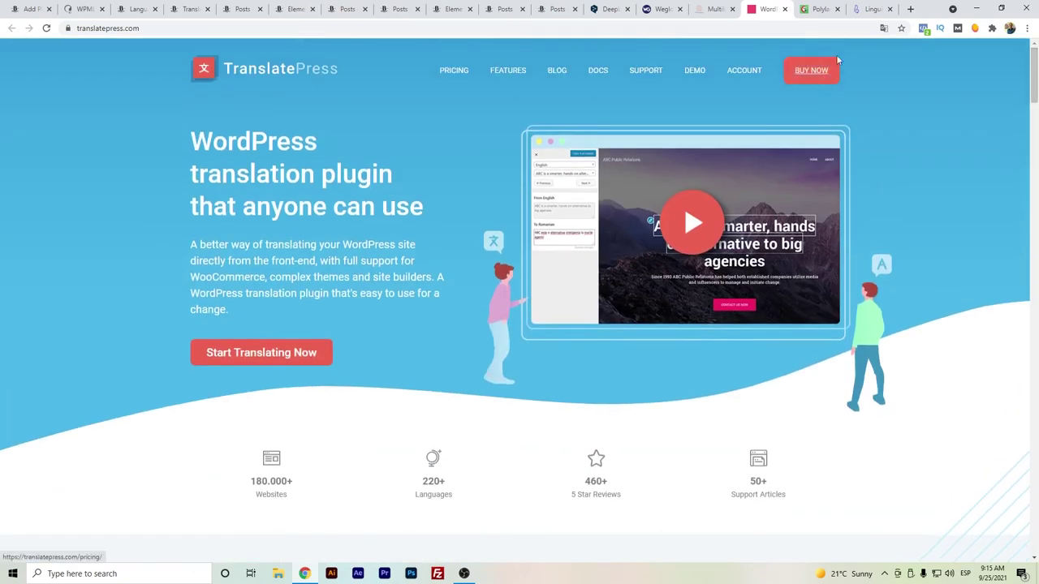
Switch to the Polylang website and look over the content translation and ease-of-use sections of its home page.
{"action": "left_click", "coordinate": [817, 9]}
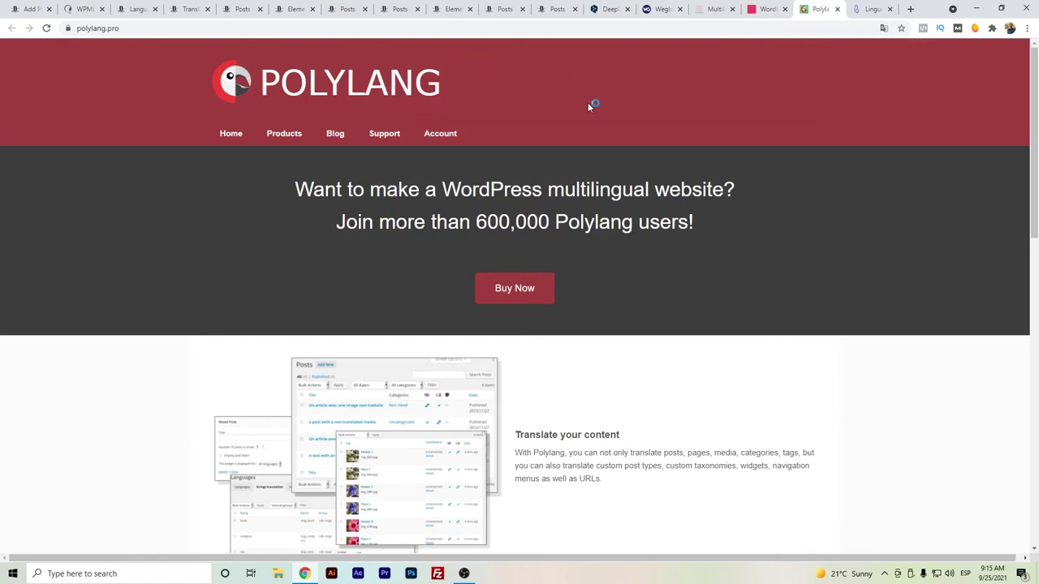
{"action": "scroll", "coordinate": [590, 104], "scroll_direction": "down", "scroll_amount": 3}
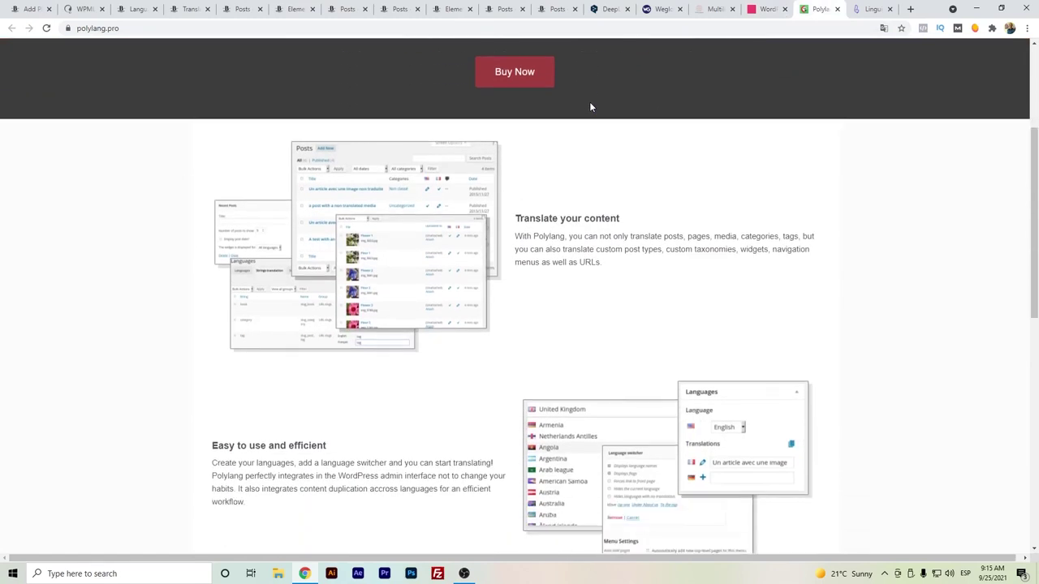
{"action": "scroll", "coordinate": [590, 107], "scroll_direction": "down", "scroll_amount": 1}
{"action": "scroll", "coordinate": [589, 104], "scroll_direction": "up", "scroll_amount": 4}
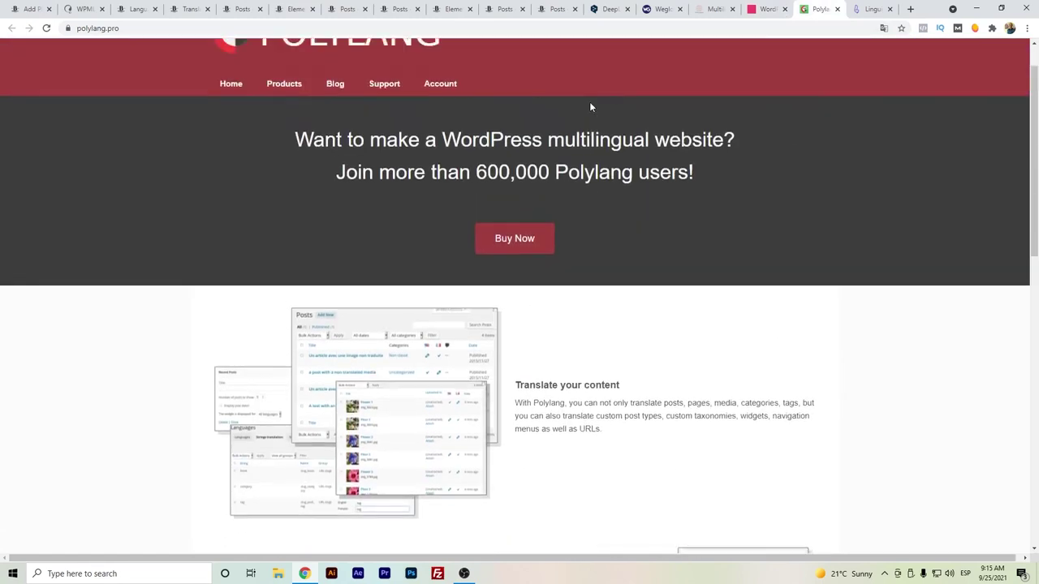
Switch to the Linguise website and examine the monthly Start, Pro and Large plans on its prices page.
{"action": "left_click", "coordinate": [854, 7]}
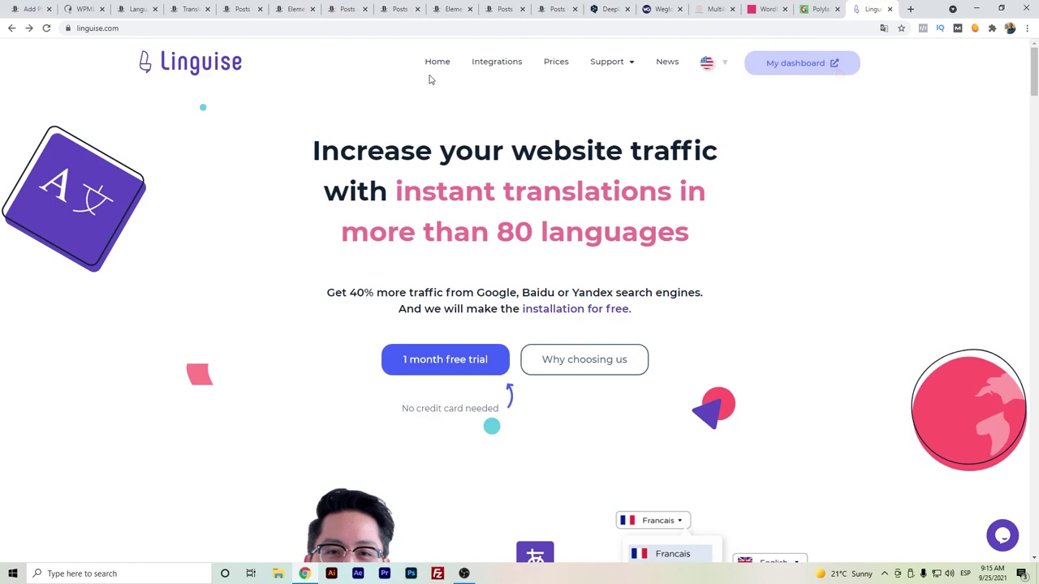
{"action": "left_click", "coordinate": [548, 72]}
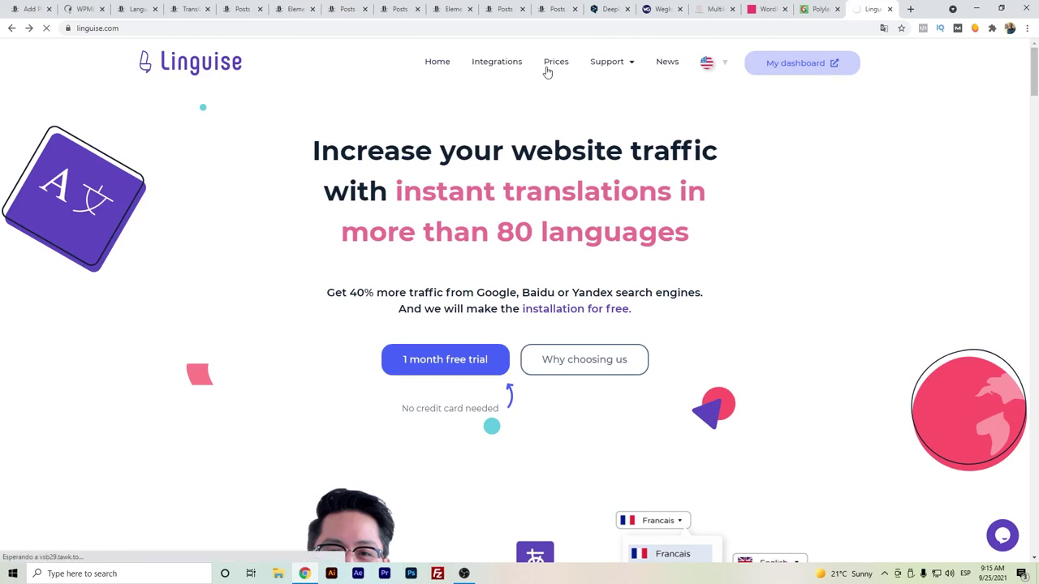
{"action": "scroll", "coordinate": [381, 211], "scroll_direction": "down", "scroll_amount": 5}
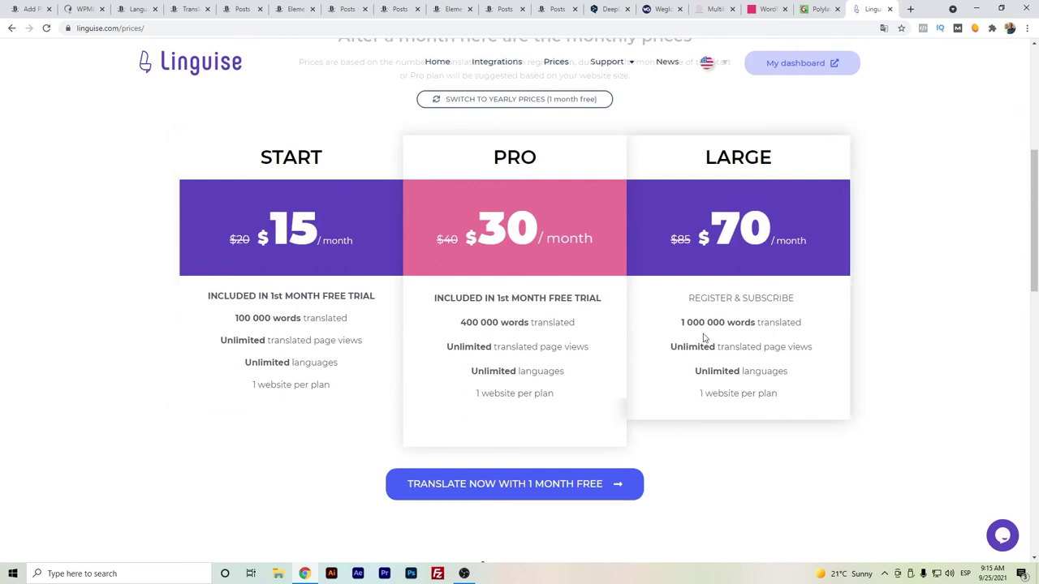
{"action": "scroll", "coordinate": [705, 338], "scroll_direction": "up", "scroll_amount": 5}
{"action": "mouse_move", "coordinate": [638, 76]}
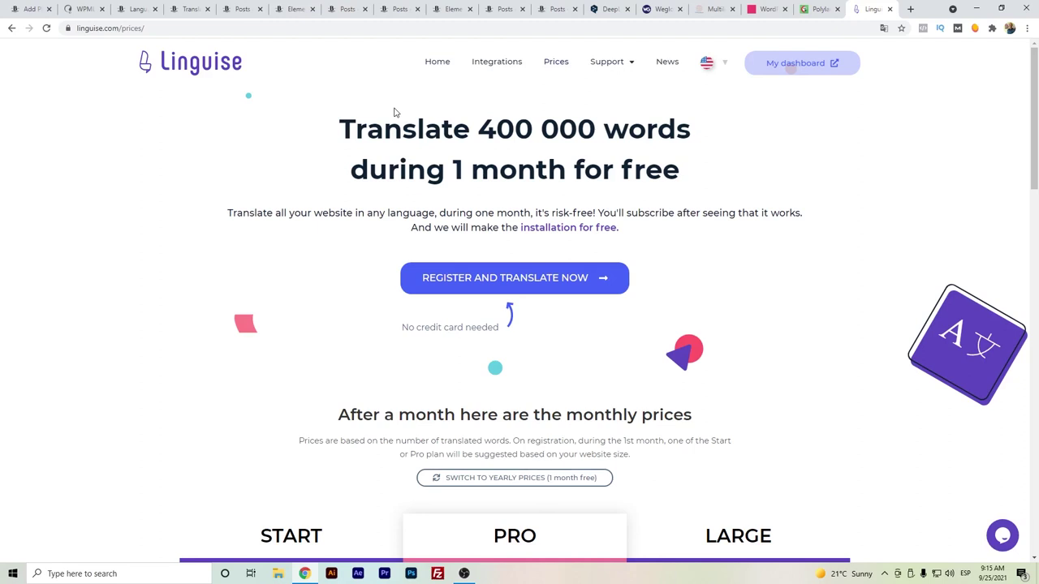
Revisit the WPML home page and the Weglot pricing page for comparison, and return to the site's WPML language settings.
{"action": "left_click", "coordinate": [85, 8]}
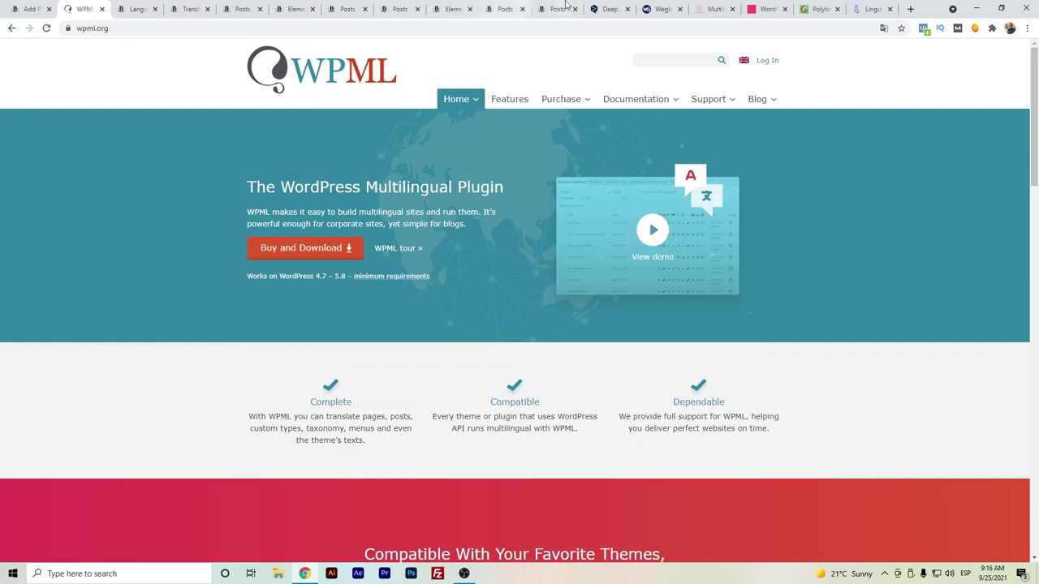
{"action": "left_click", "coordinate": [677, 5]}
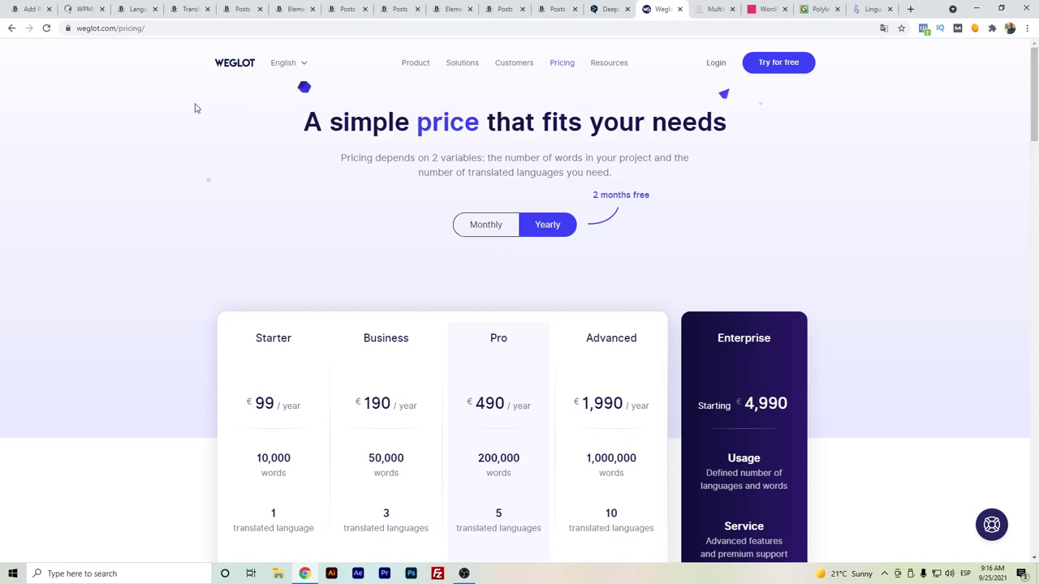
{"action": "left_click", "coordinate": [81, 9]}
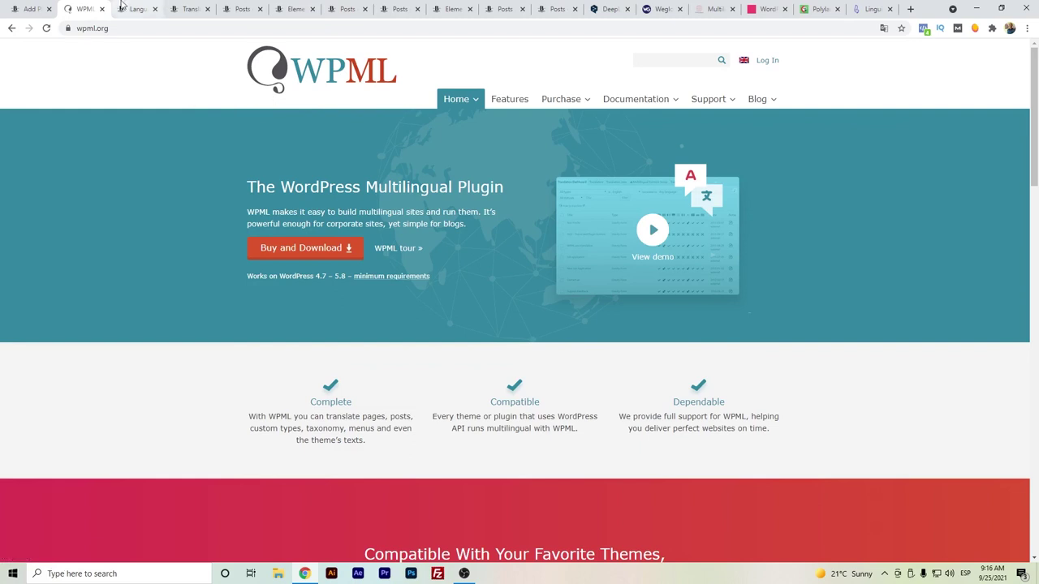
{"action": "left_click", "coordinate": [159, 5]}
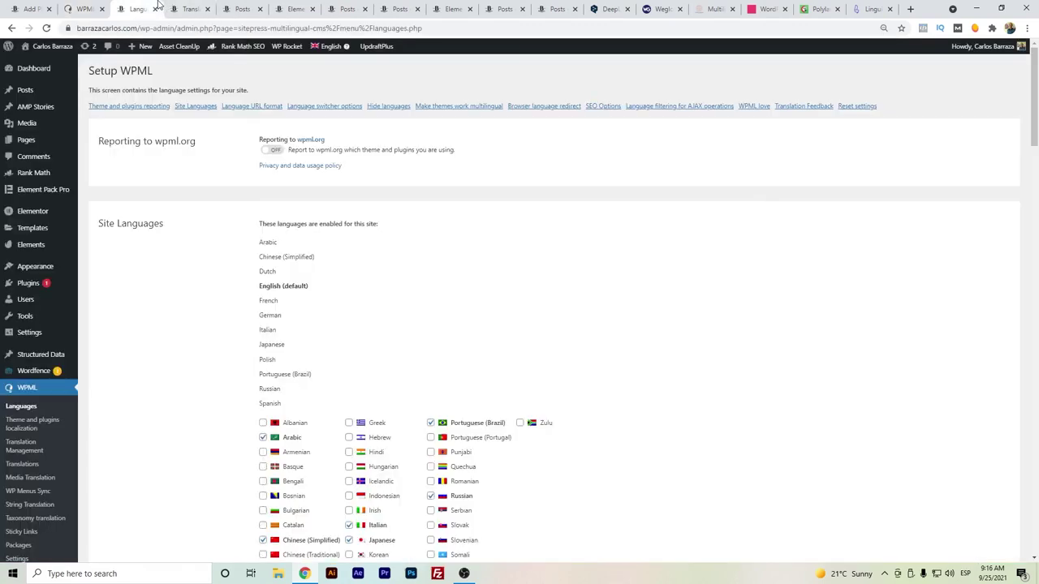